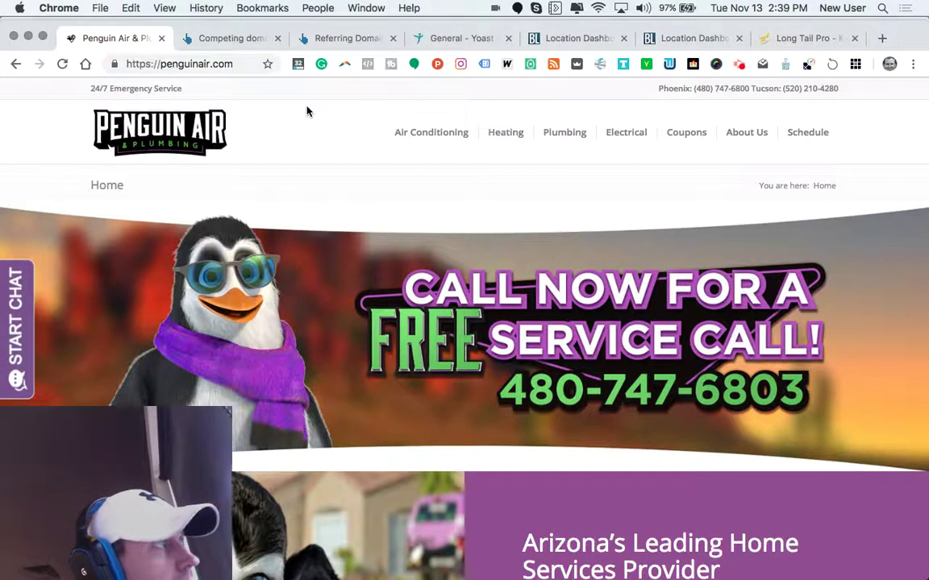
Bring up the Competing domains report and scroll through its table.
click(239, 42)
scroll(306, 299, down, 3)
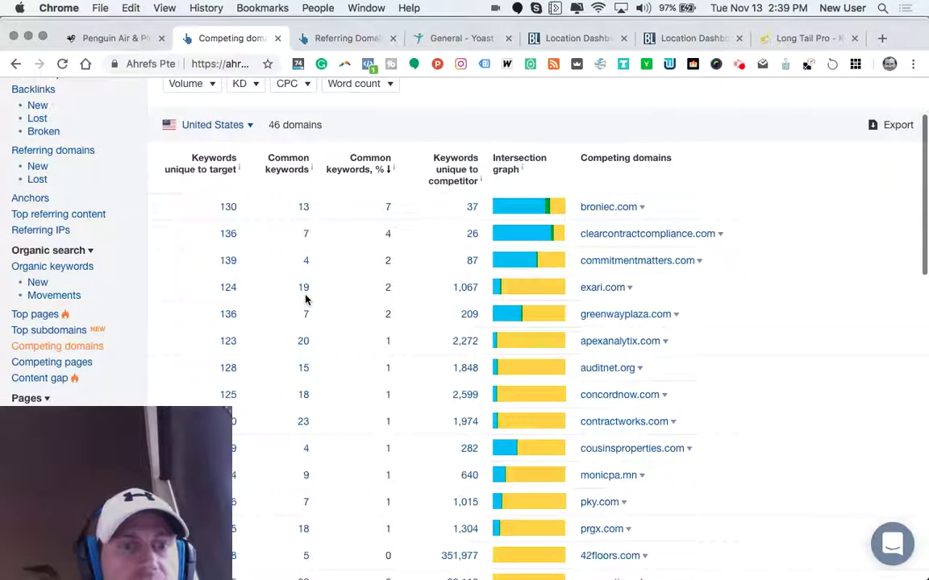
scroll(305, 299, down, 3)
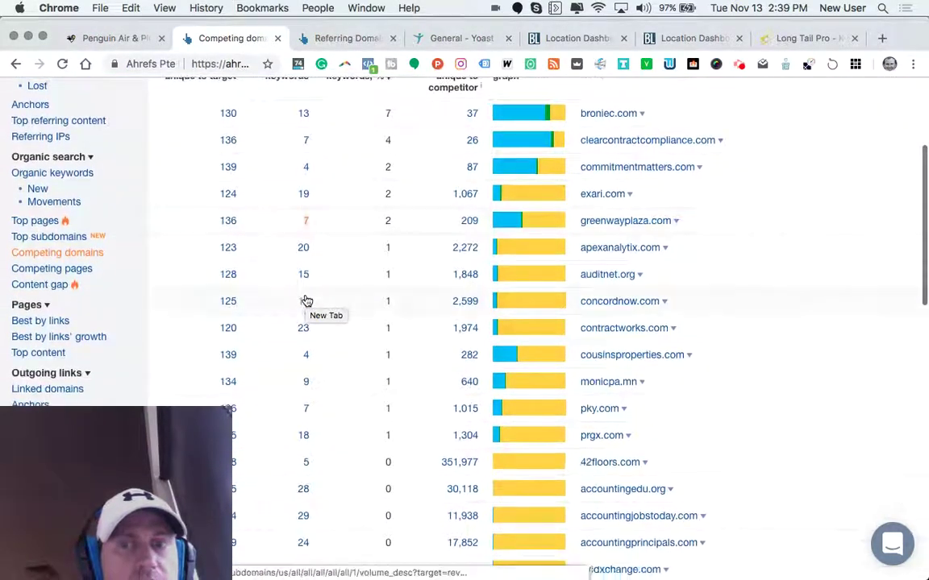
scroll(306, 301, down, 4)
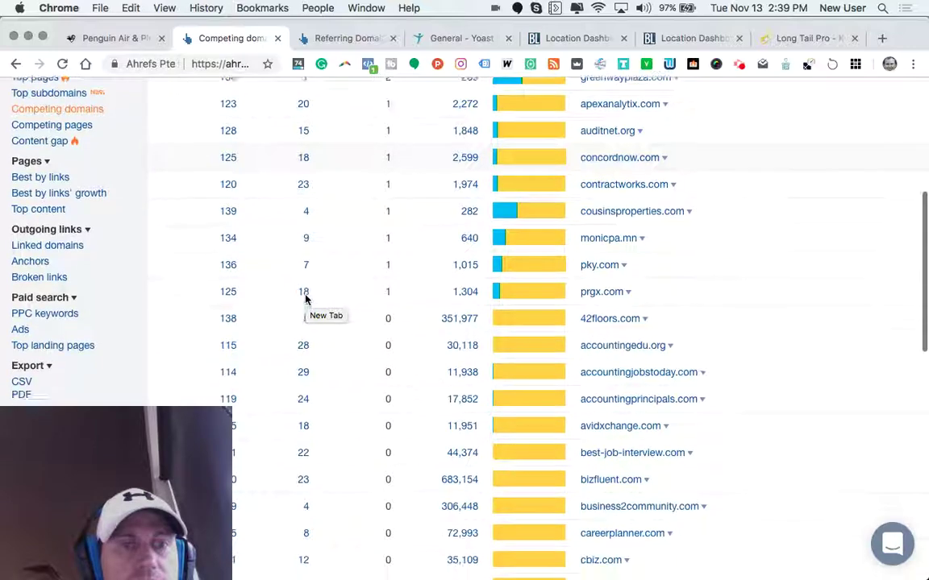
scroll(306, 299, down, 1)
scroll(306, 299, up, 6)
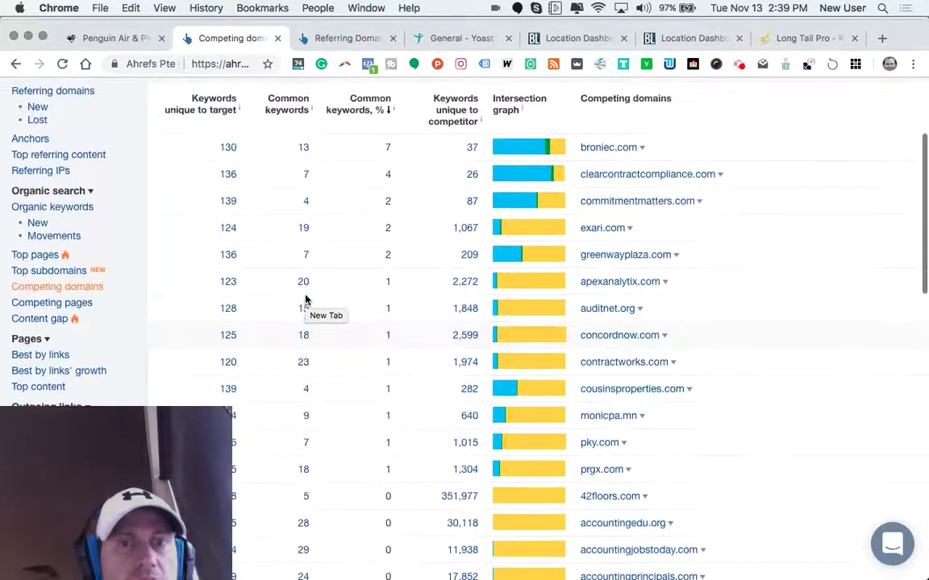
Show broniec.com's link statistics (DR 8, 1.45K backlinks), then return to droz.com's Referring Domains report.
scroll(306, 301, down, 1)
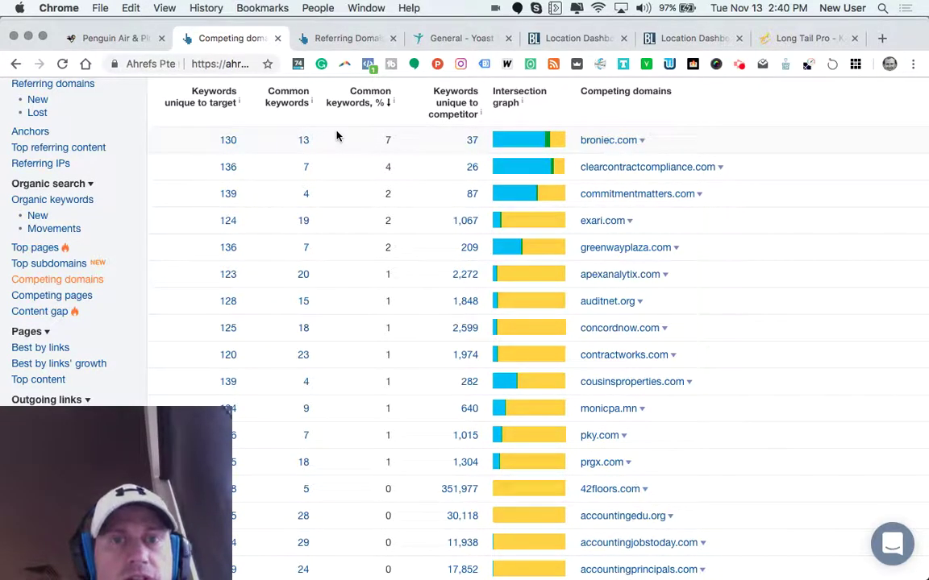
scroll(337, 136, down, 5)
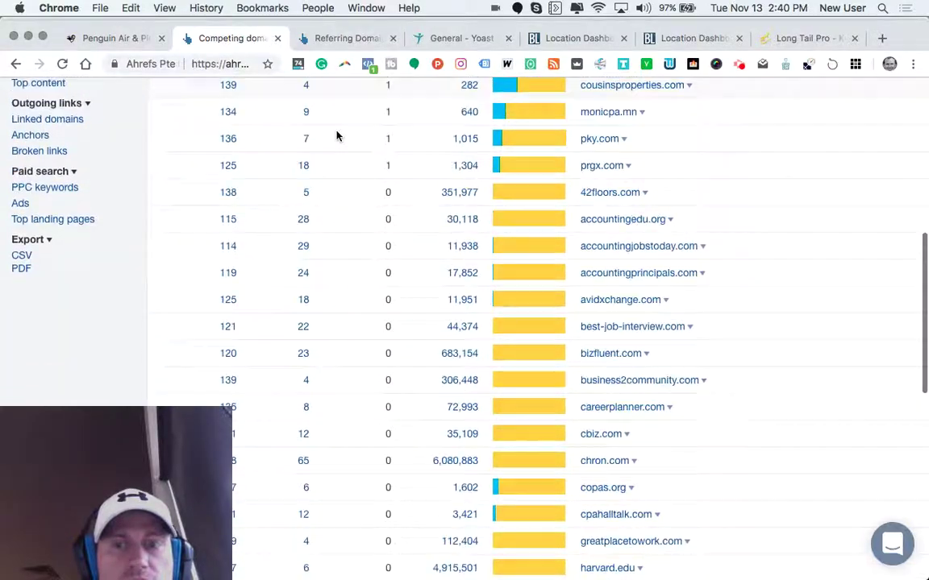
scroll(337, 136, up, 10)
scroll(337, 136, down, 4)
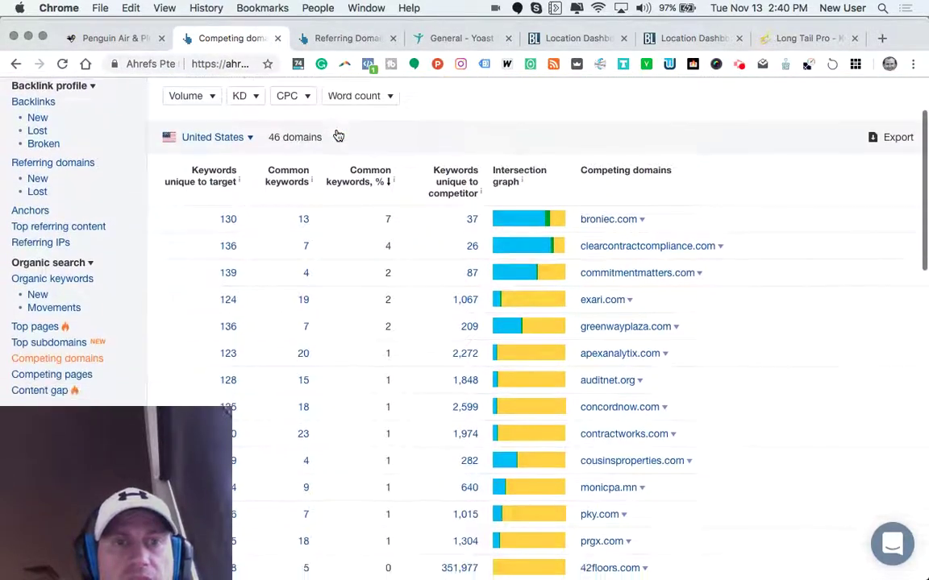
scroll(337, 135, down, 2)
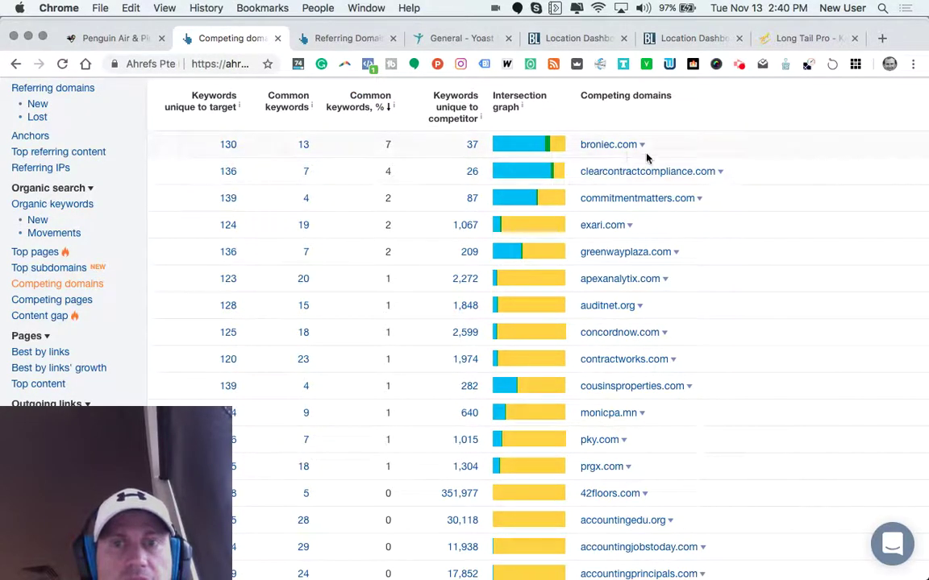
click(642, 148)
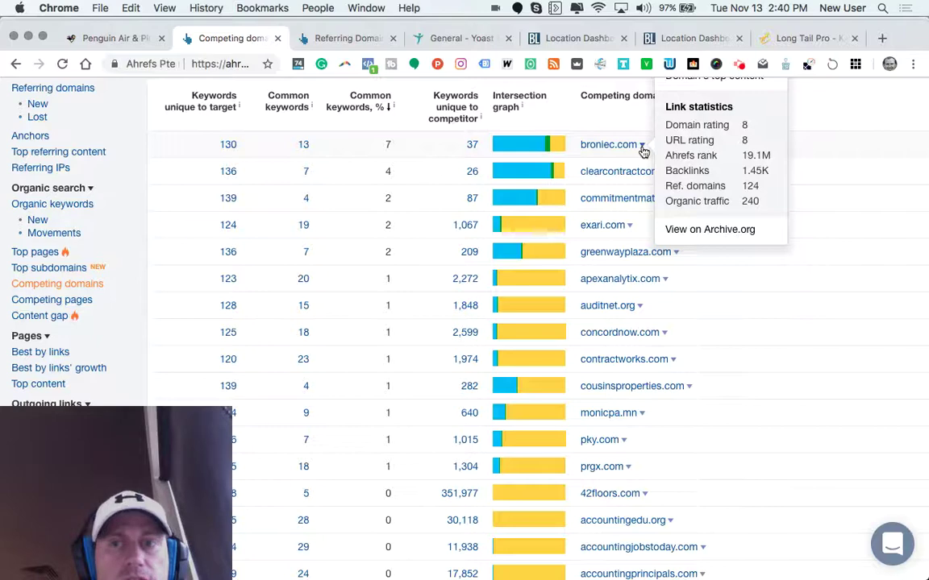
click(352, 41)
Sort droz.com's referring domains by DR and scroll through the ranked list.
scroll(549, 193, down, 2)
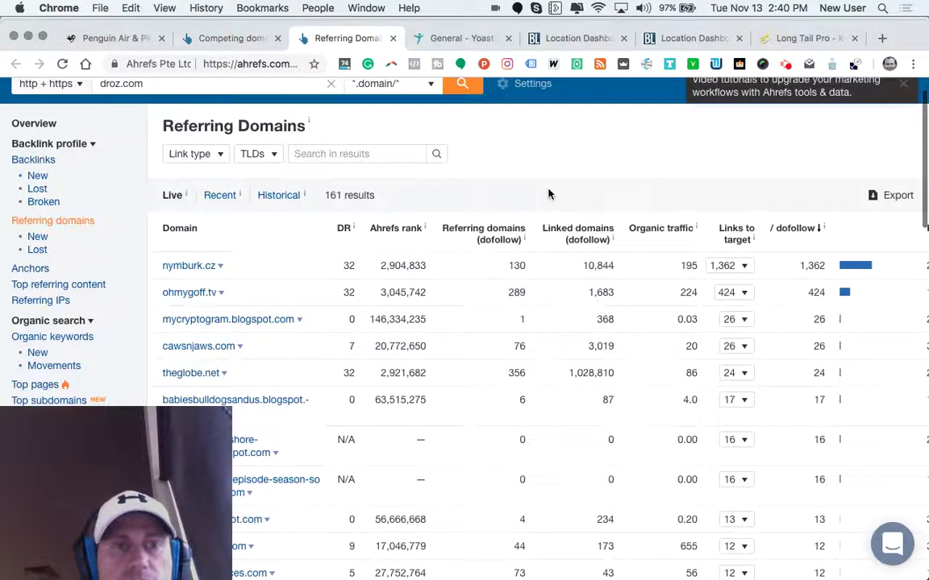
scroll(548, 194, down, 1)
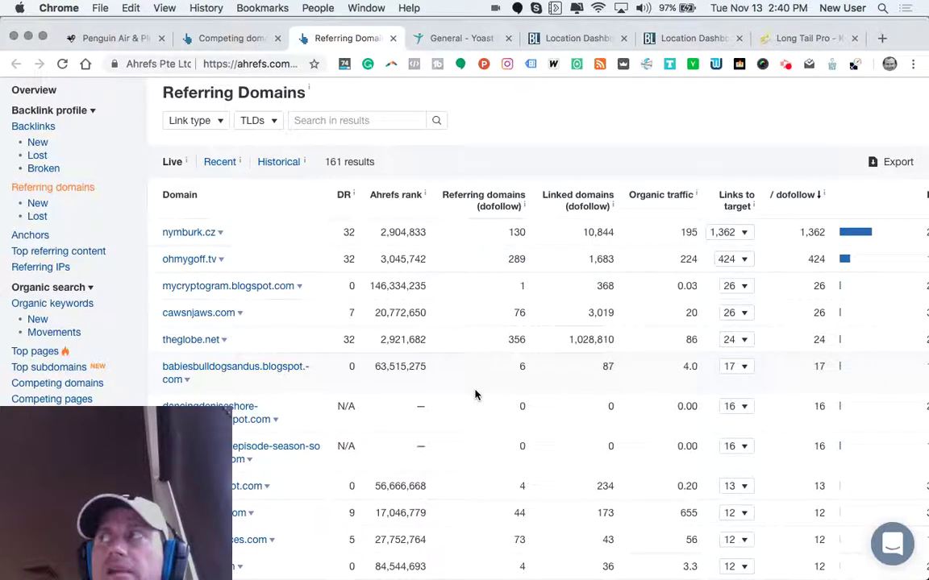
scroll(475, 394, up, 1)
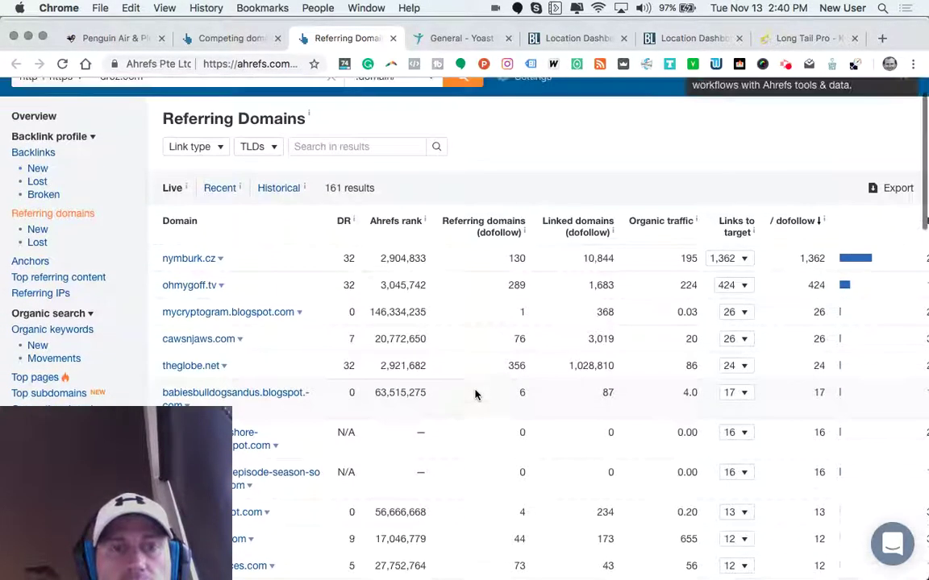
click(340, 223)
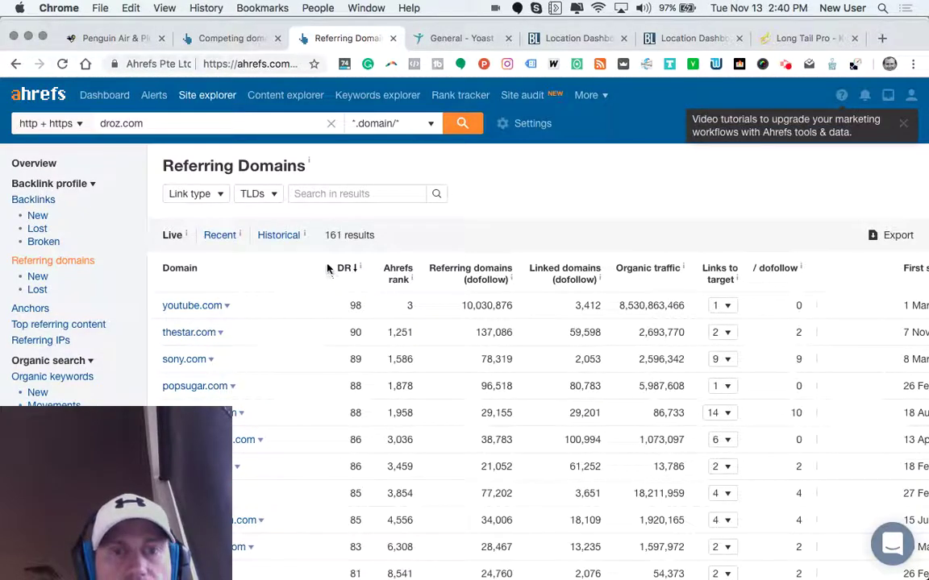
scroll(327, 269, down, 3)
scroll(327, 268, up, 3)
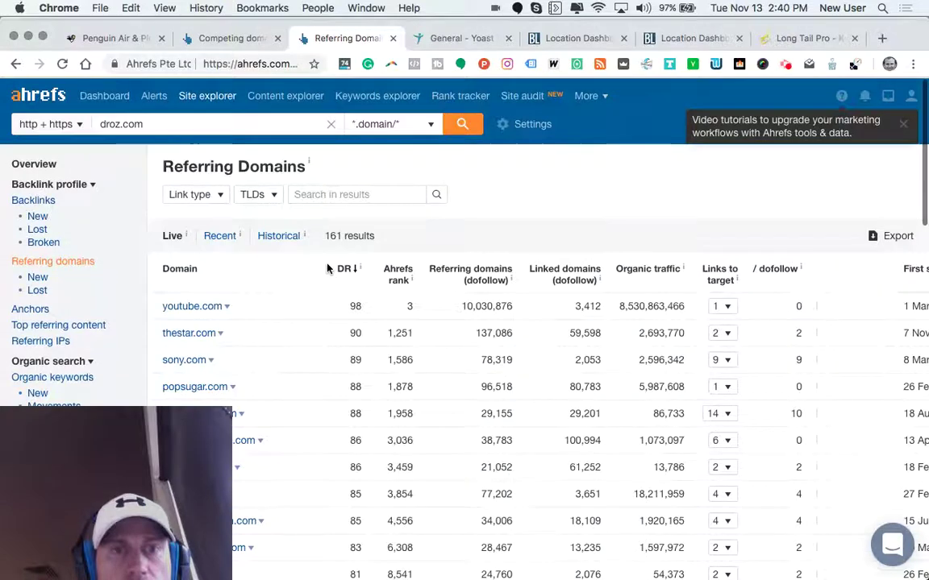
scroll(328, 268, down, 1)
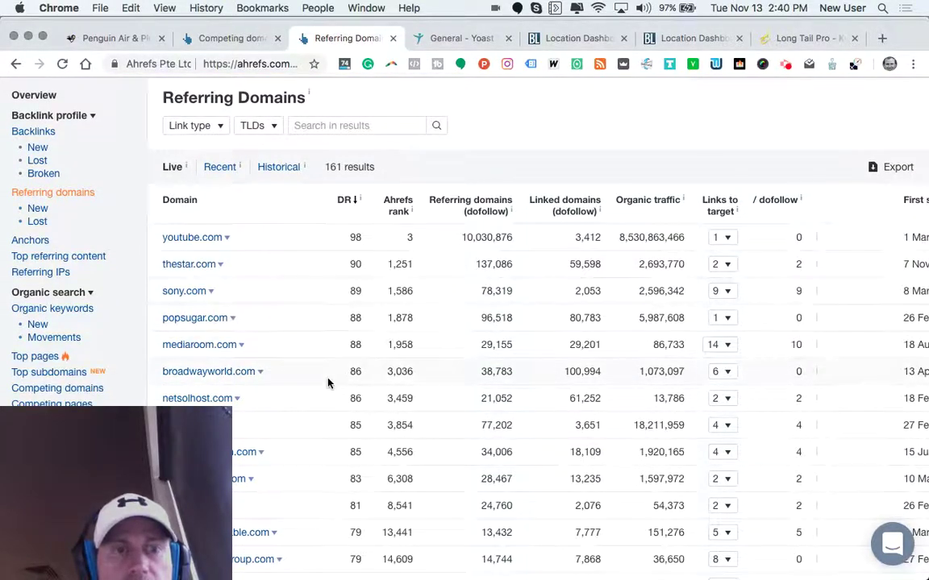
scroll(327, 383, down, 2)
scroll(327, 383, up, 1)
scroll(323, 371, up, 1)
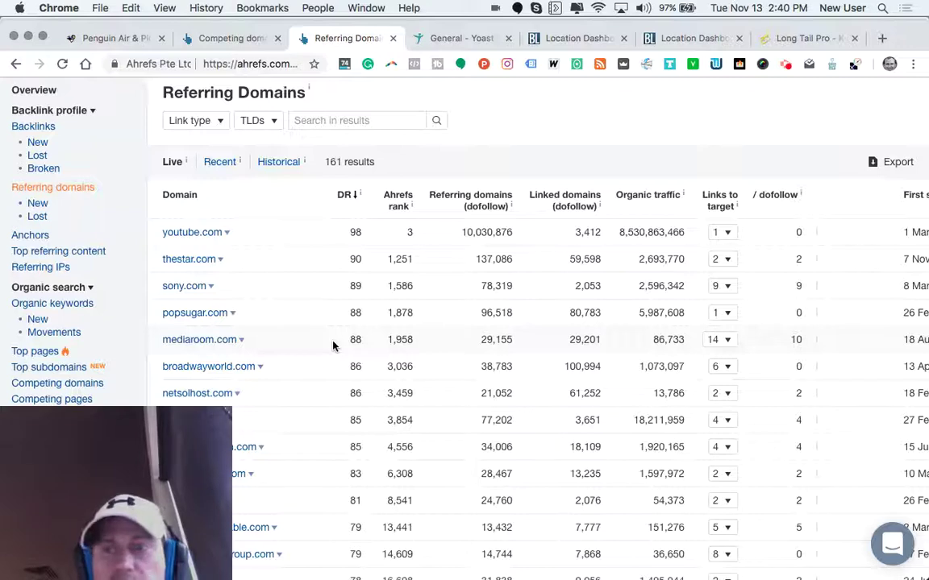
scroll(332, 345, down, 5)
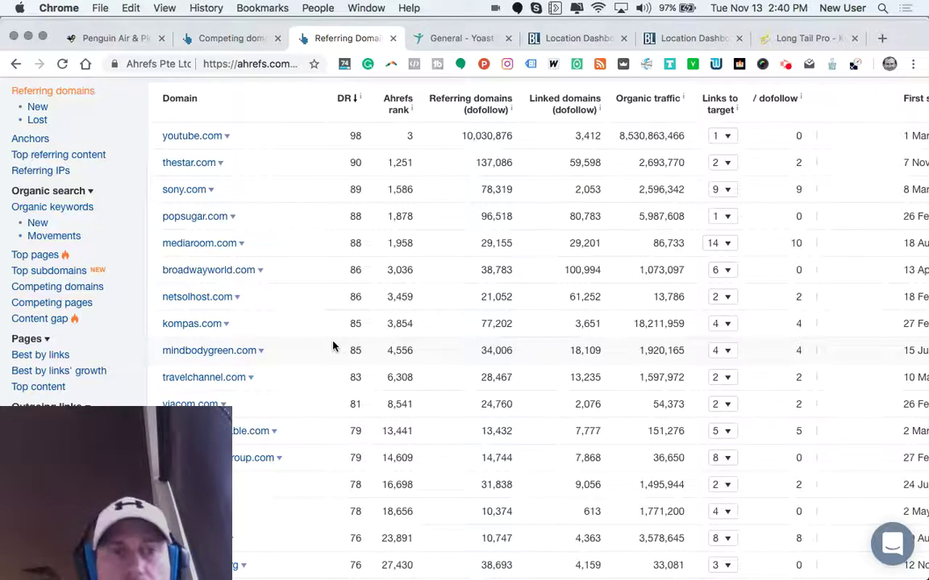
scroll(333, 345, up, 1)
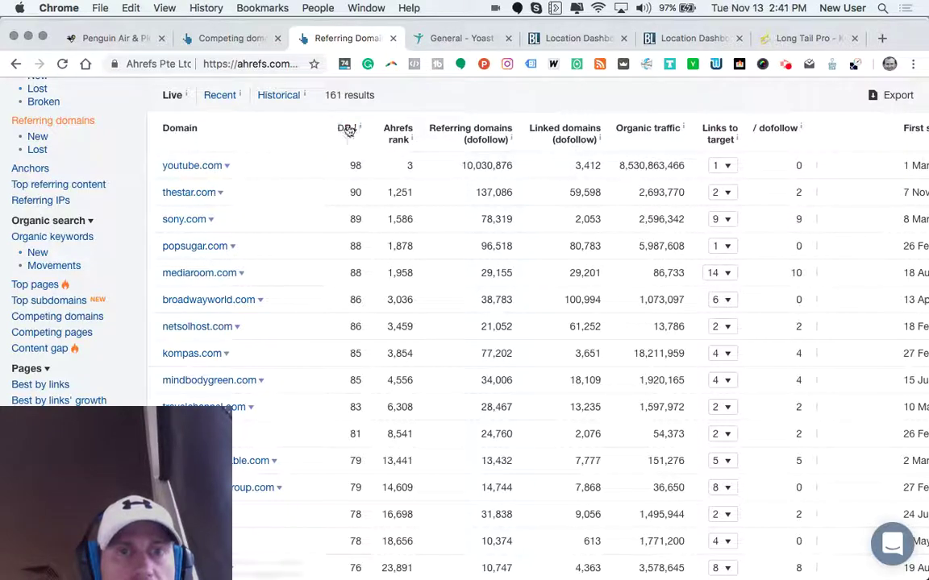
Highlight the top referring domains' figures in the table, then clear the highlight.
drag(355, 164, 360, 539)
scroll(360, 539, down, 2)
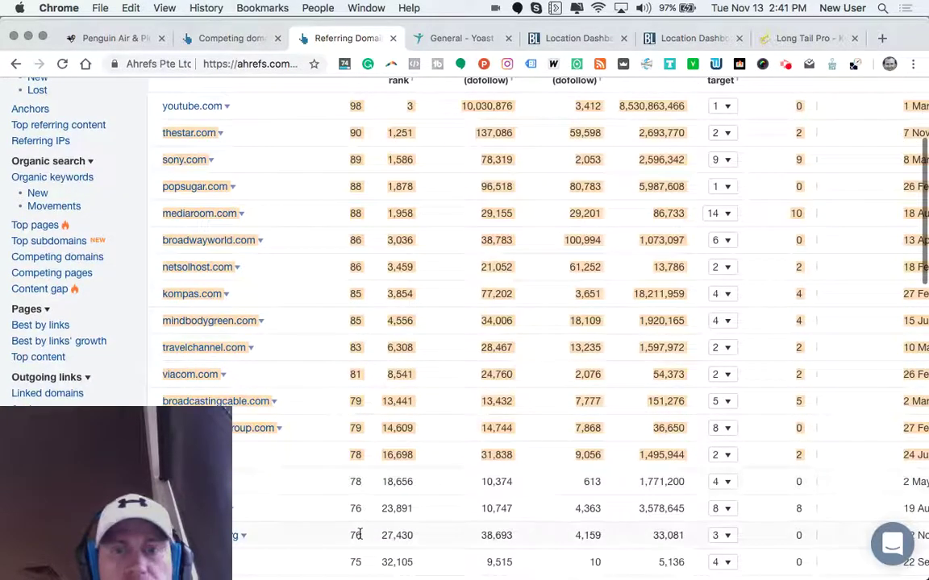
scroll(359, 533, up, 5)
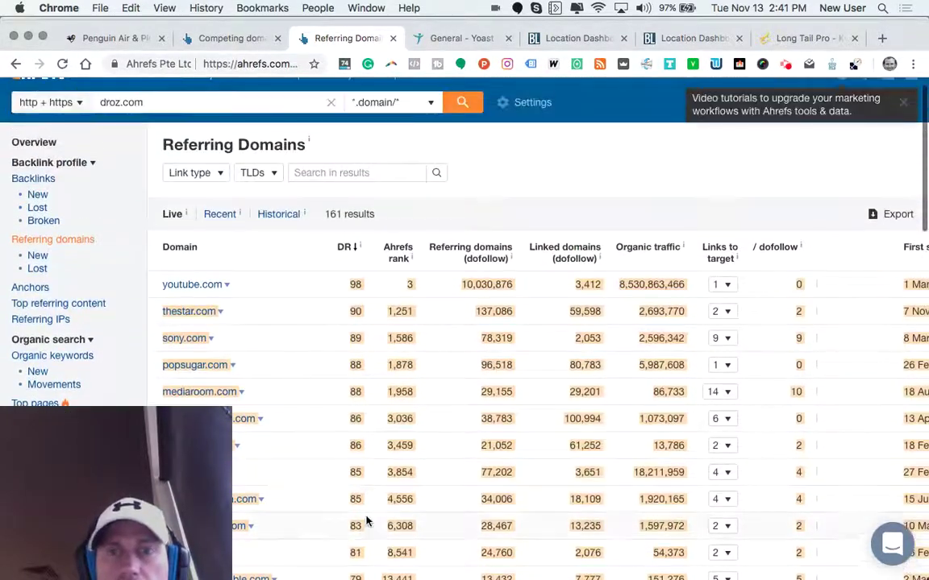
click(334, 284)
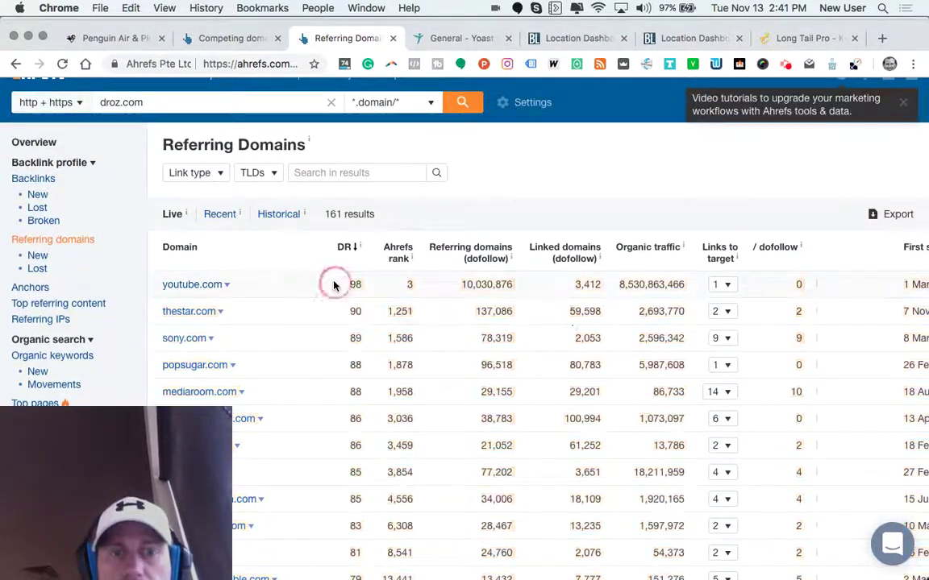
Open youtube.com's linking channel page from its Links to target list in a new tab.
click(730, 286)
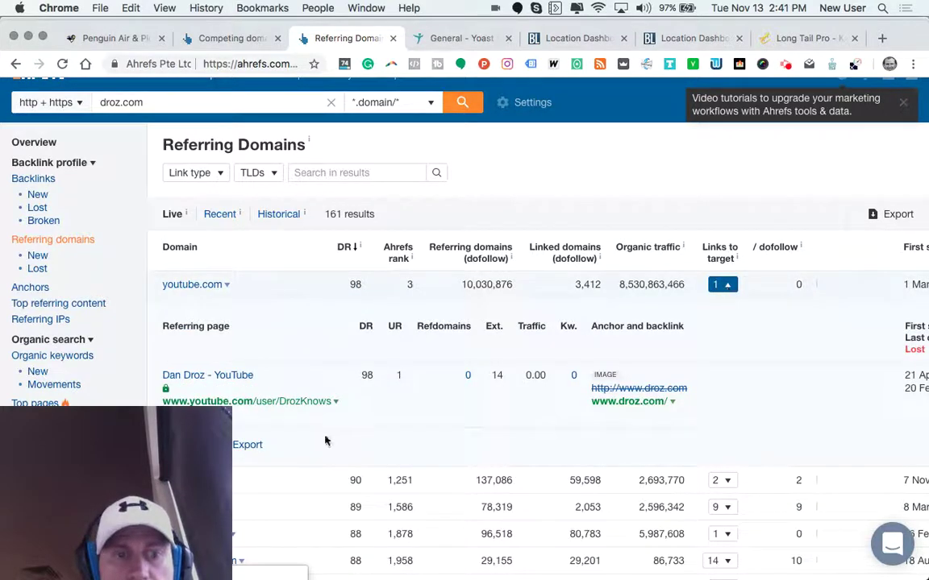
right_click(308, 401)
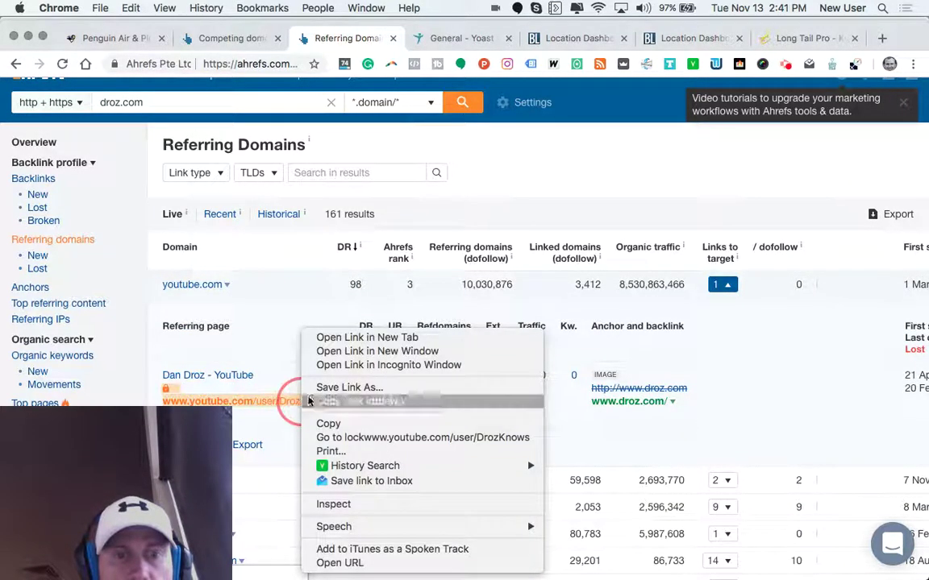
click(341, 339)
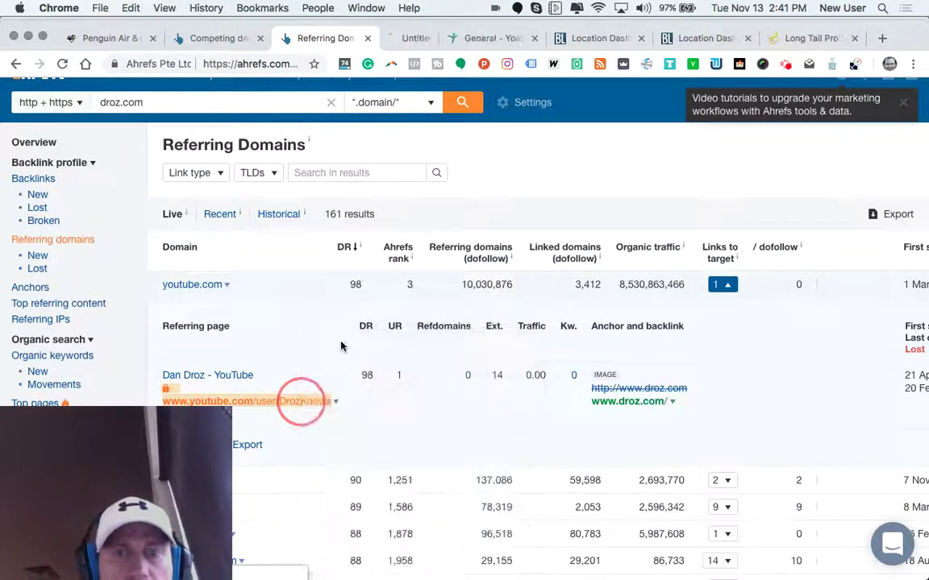
click(408, 39)
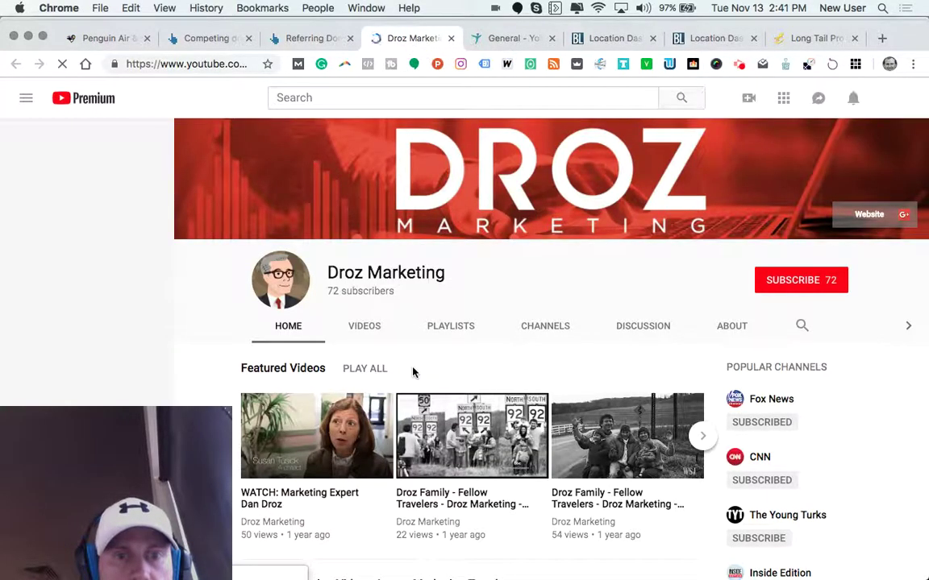
Browse the Droz Marketing channel's uploaded videos.
scroll(412, 371, down, 2)
scroll(413, 371, down, 5)
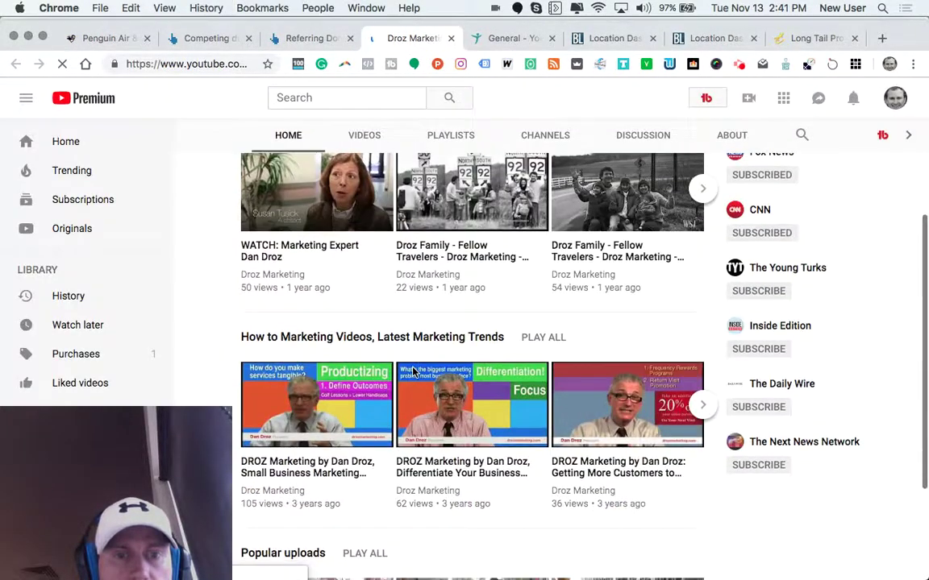
scroll(413, 372, up, 5)
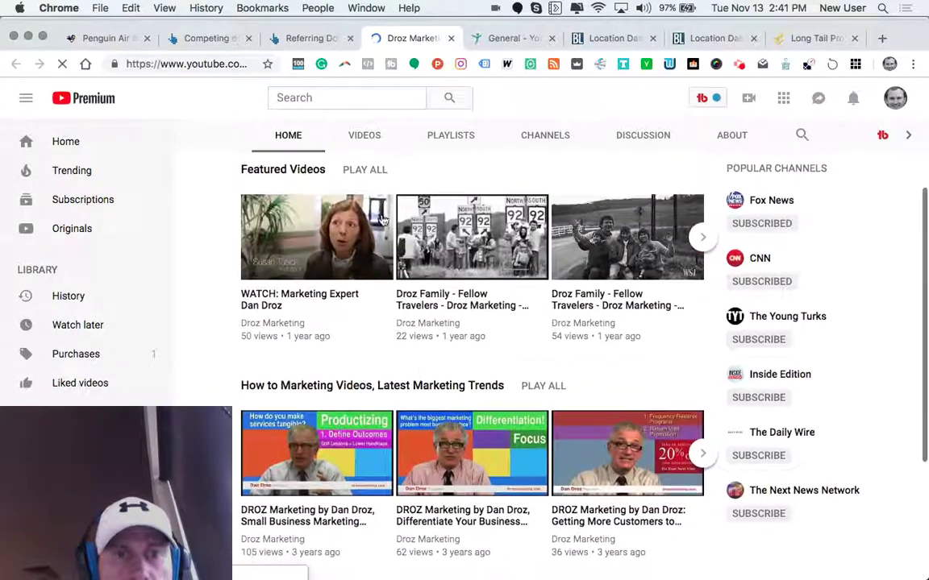
click(368, 138)
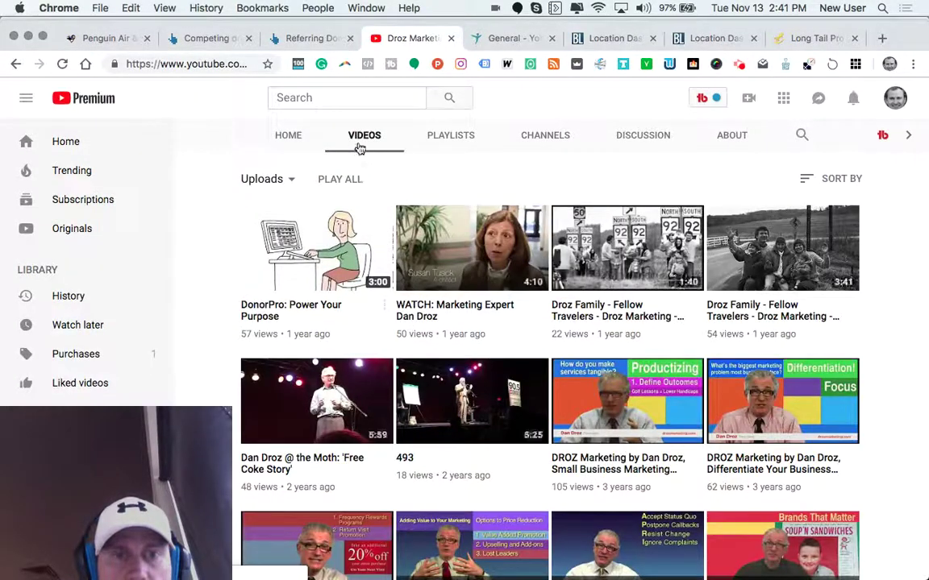
scroll(358, 144, down, 5)
click(359, 145)
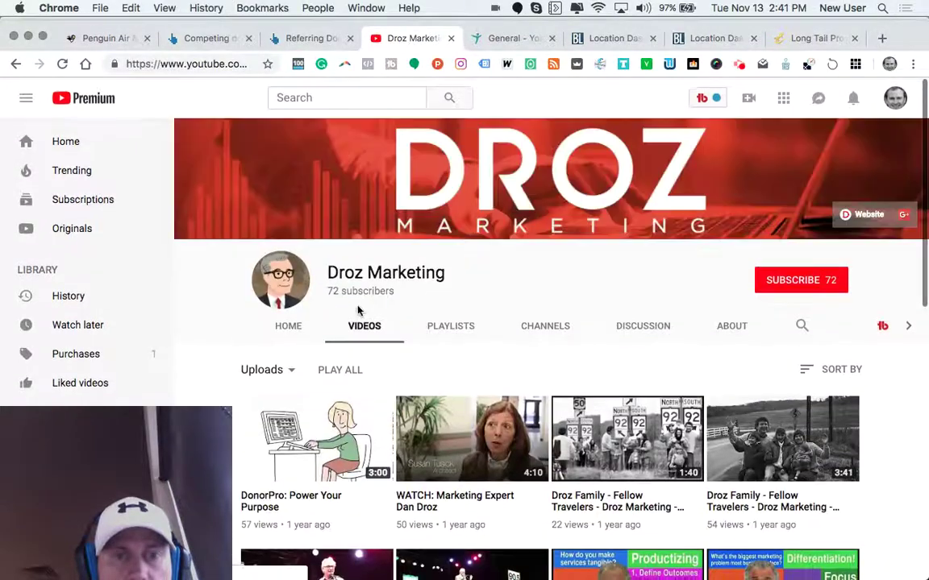
Watch the 'DonorPro: Power Your Purpose' video page, briefly checking the Ahrefs report.
click(288, 500)
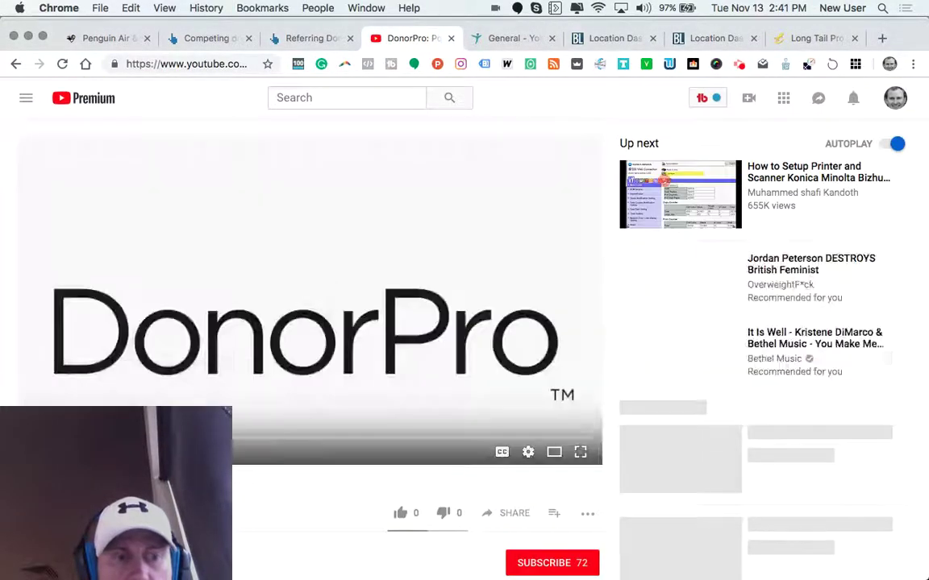
scroll(176, 248, down, 5)
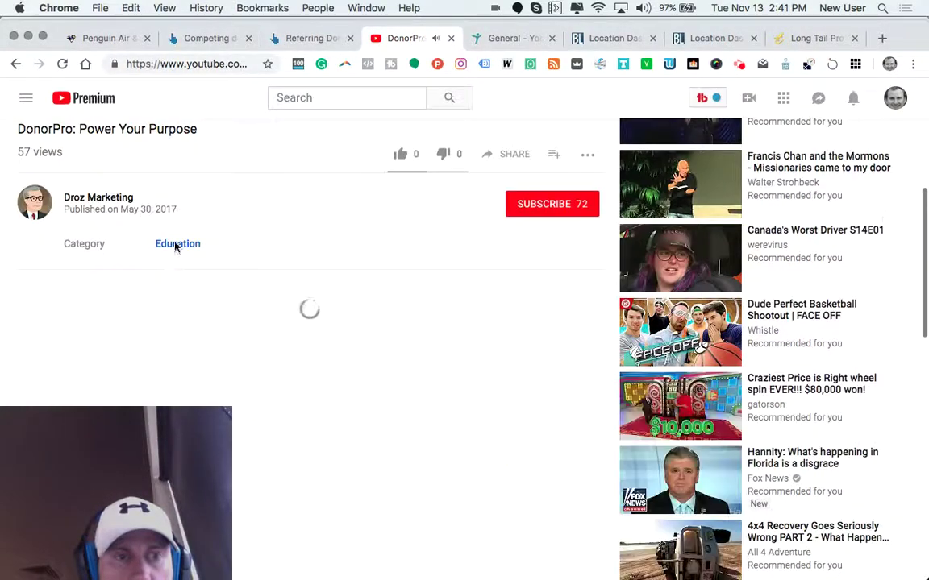
scroll(159, 191, up, 3)
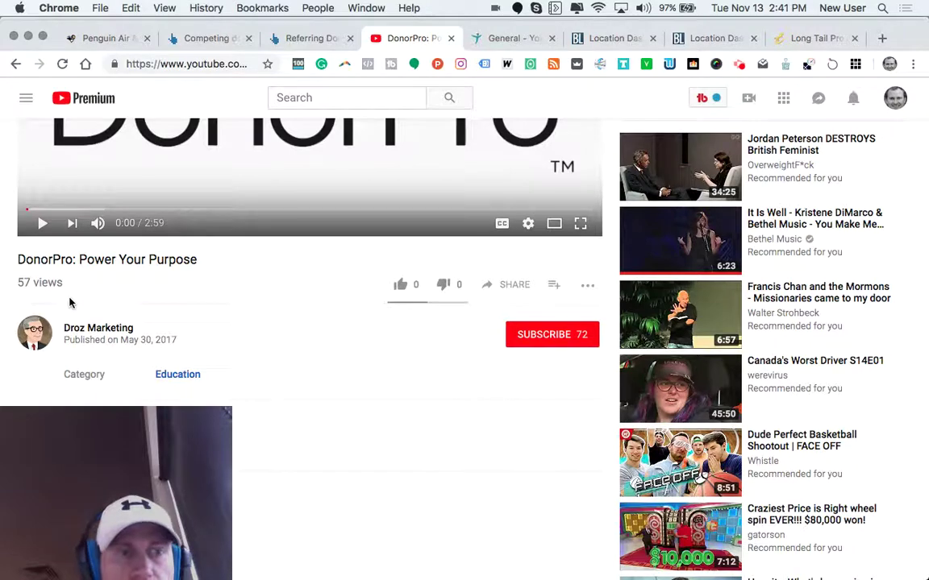
scroll(69, 303, up, 5)
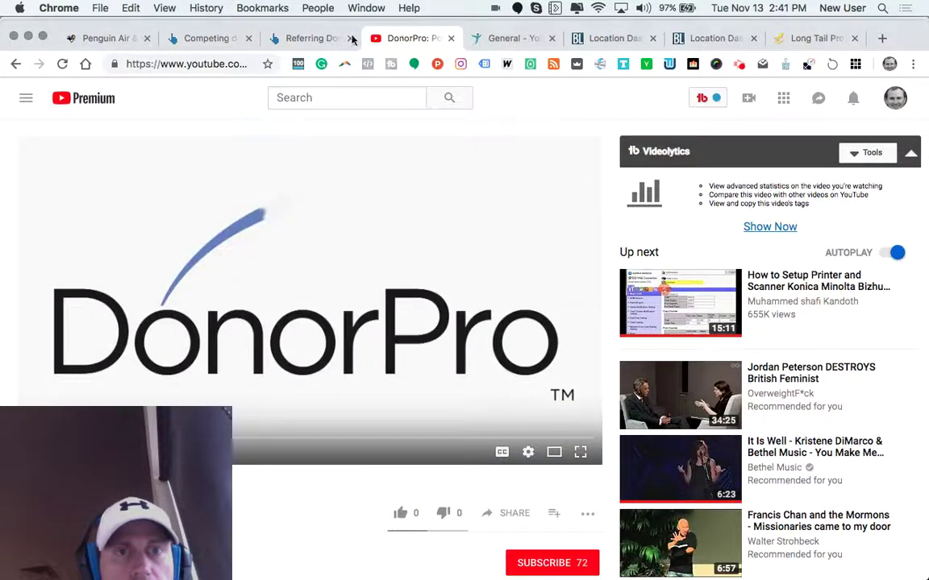
click(324, 39)
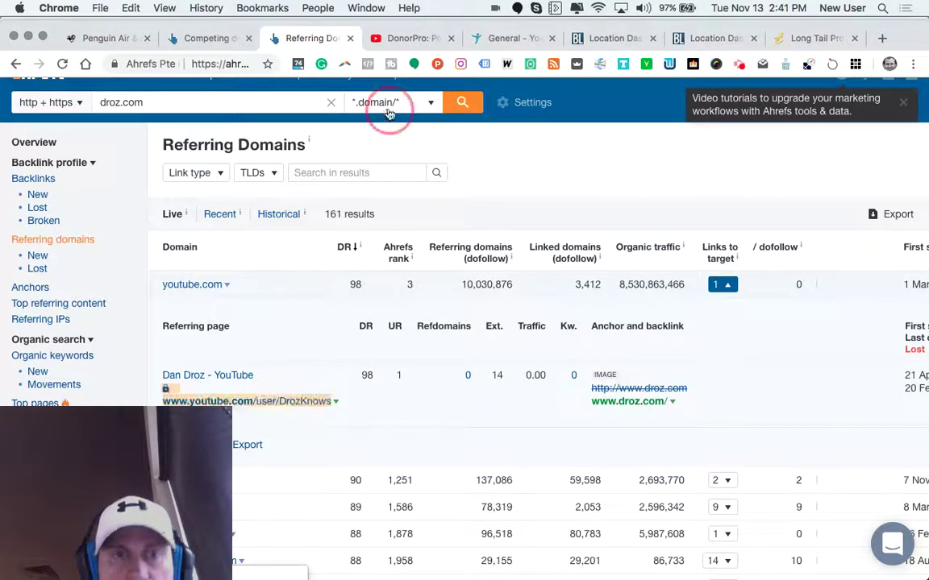
click(399, 38)
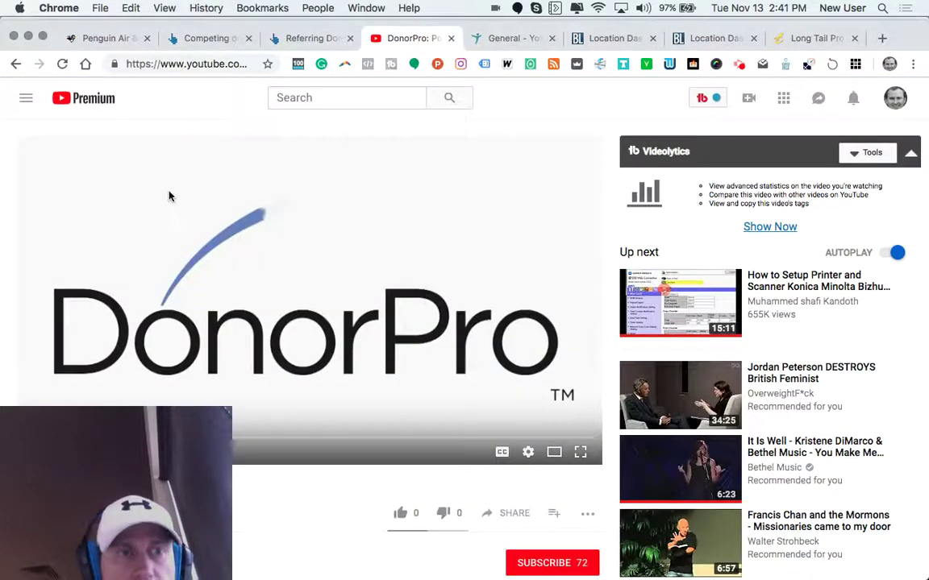
Return to the channel and view its About page with description, stats and links.
click(16, 64)
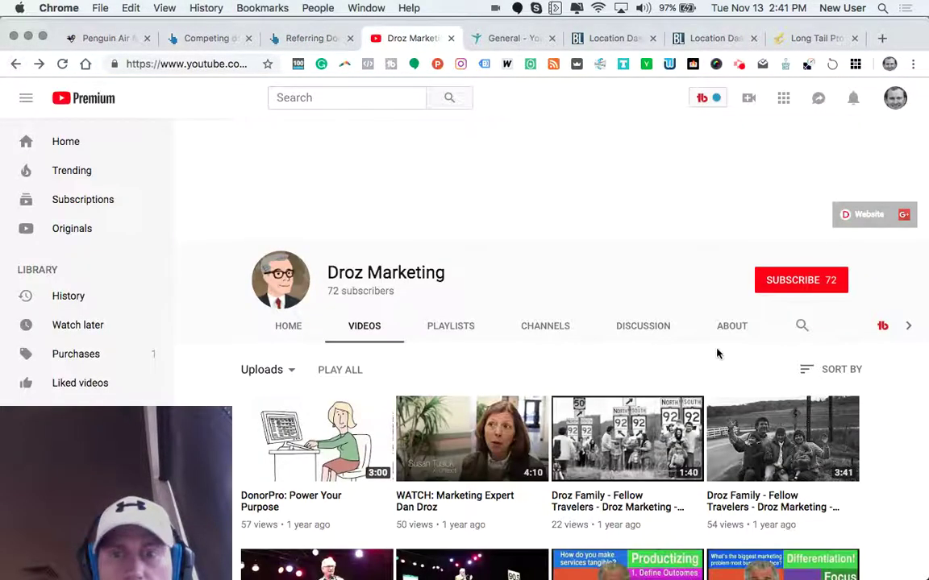
click(736, 325)
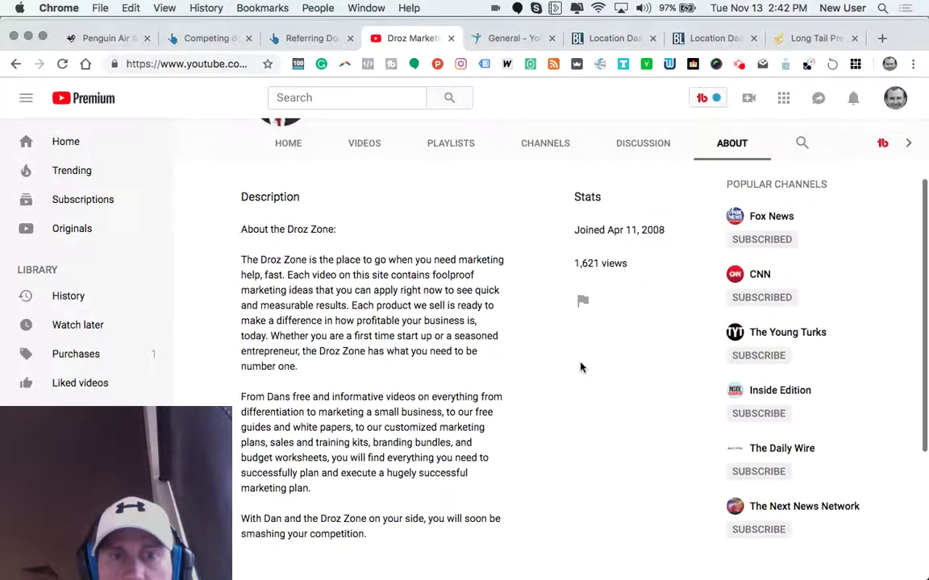
scroll(580, 368, down, 5)
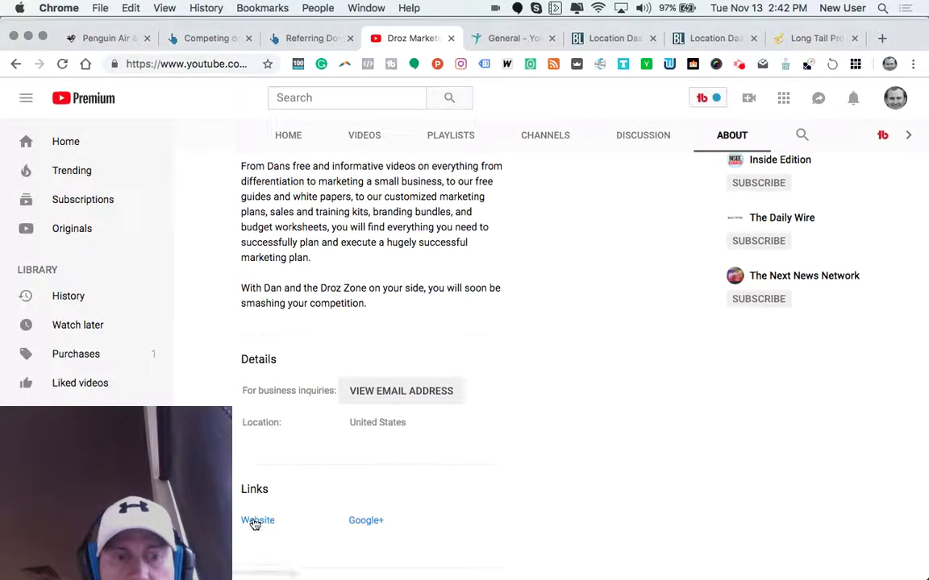
key(alt+p)
key(alt+h)
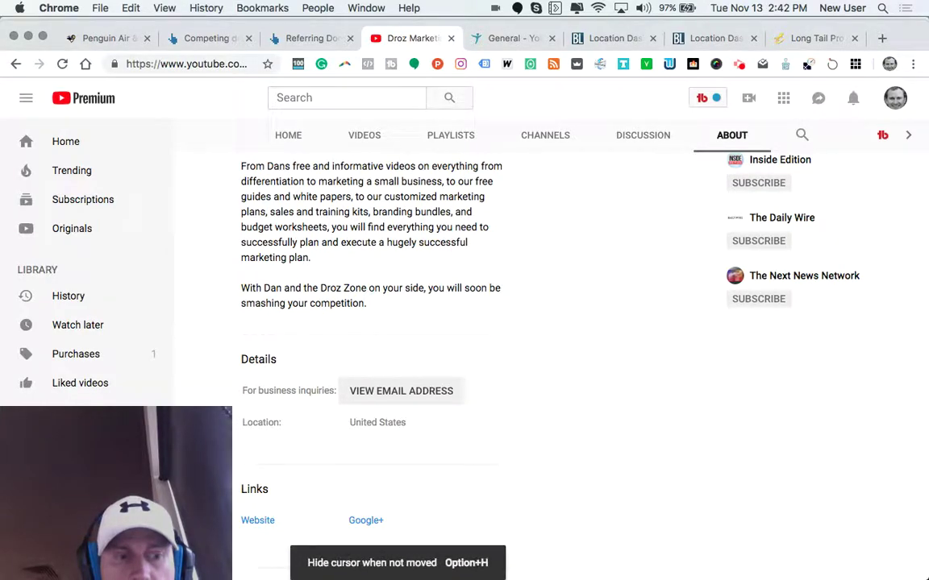
key(alt+k)
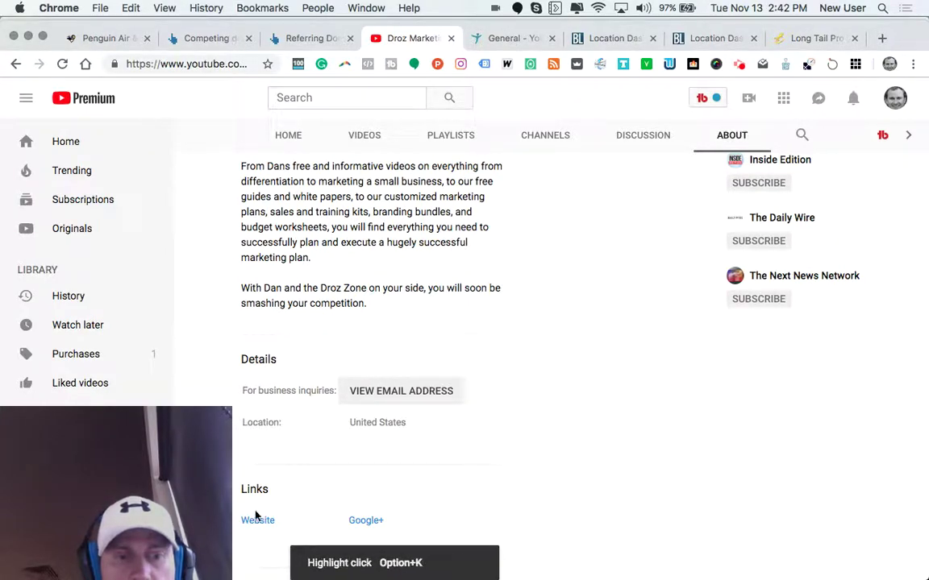
key(alt+h)
key(alt+f)
key(alt+k)
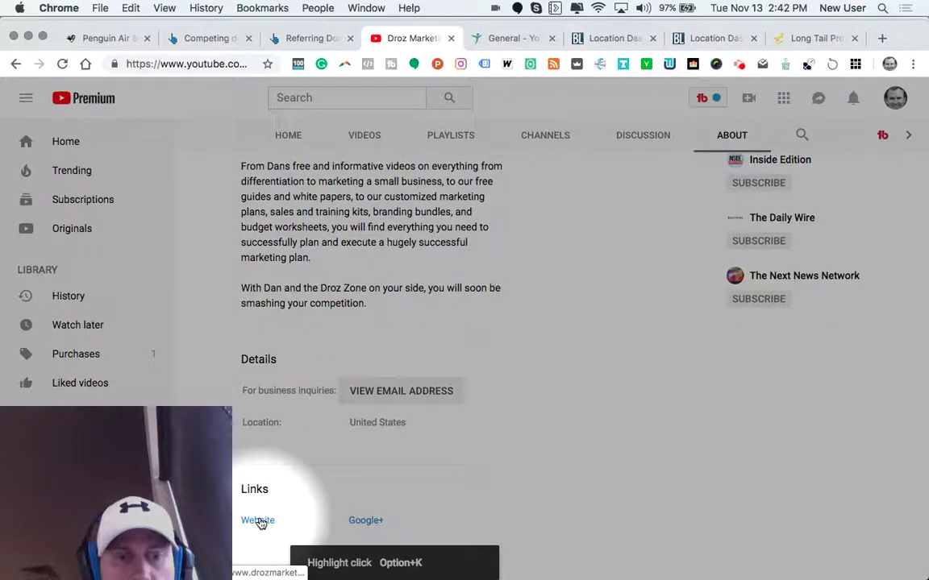
scroll(274, 419, up, 5)
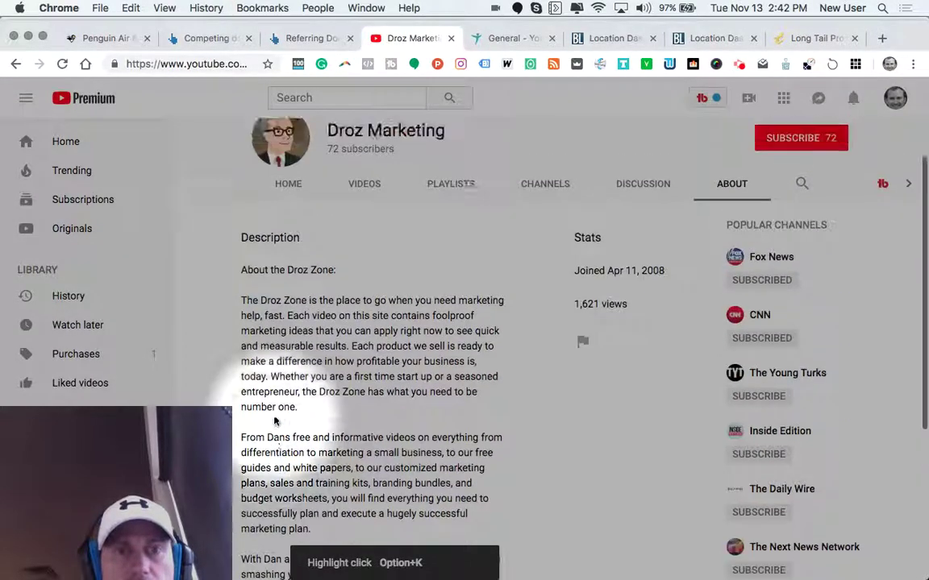
Expand mediaroom.com's 14 links to see the stage.mediaroom.com press-release pages linking to droz.com.
click(305, 38)
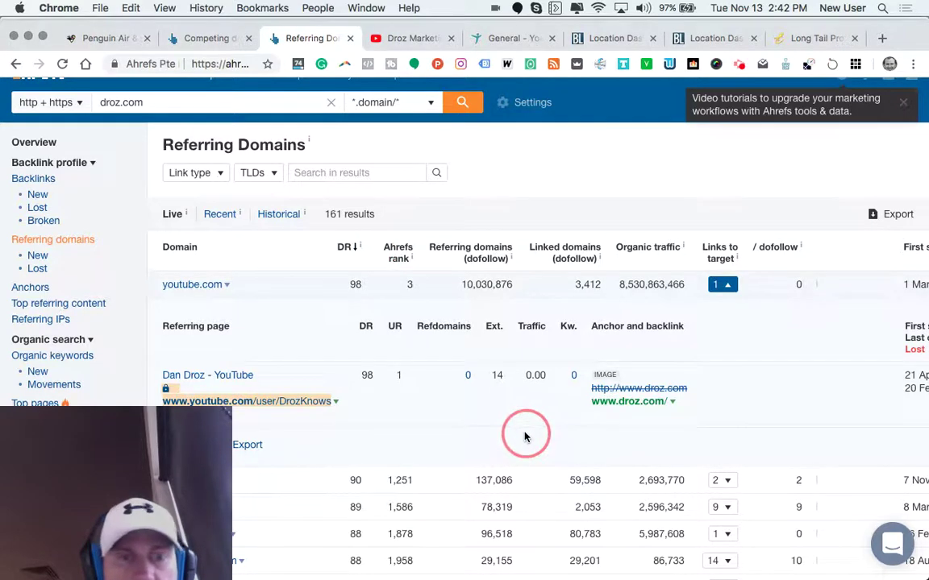
scroll(524, 433, down, 4)
scroll(524, 435, down, 2)
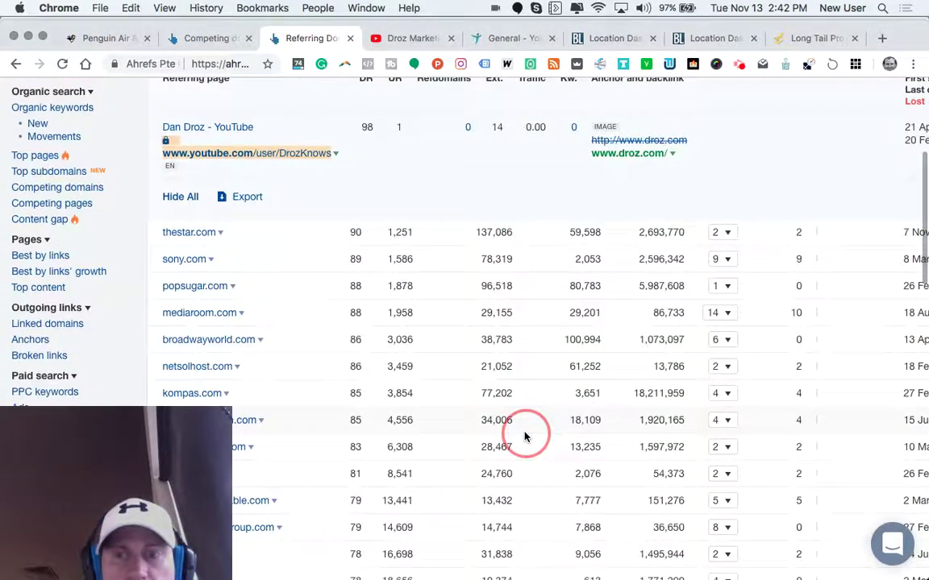
click(730, 314)
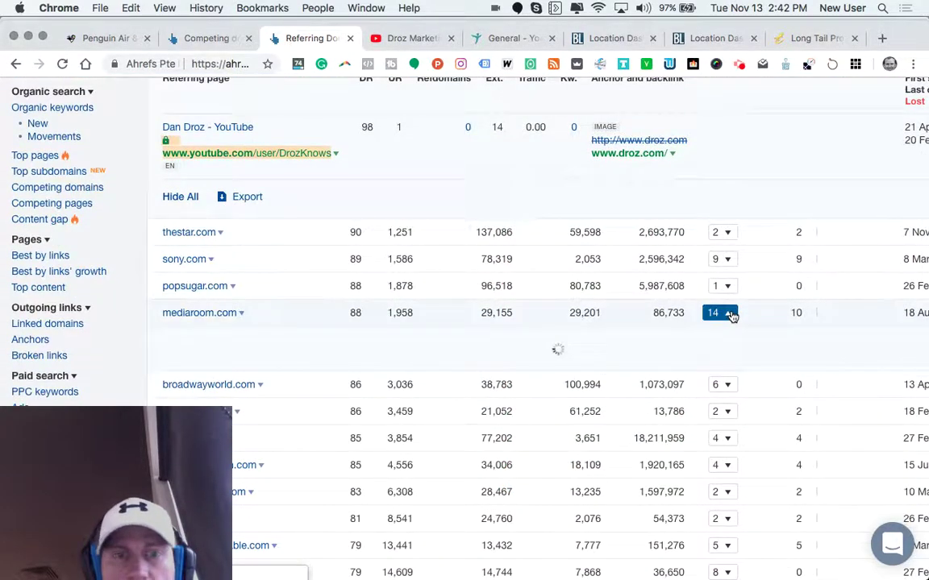
scroll(518, 433, down, 3)
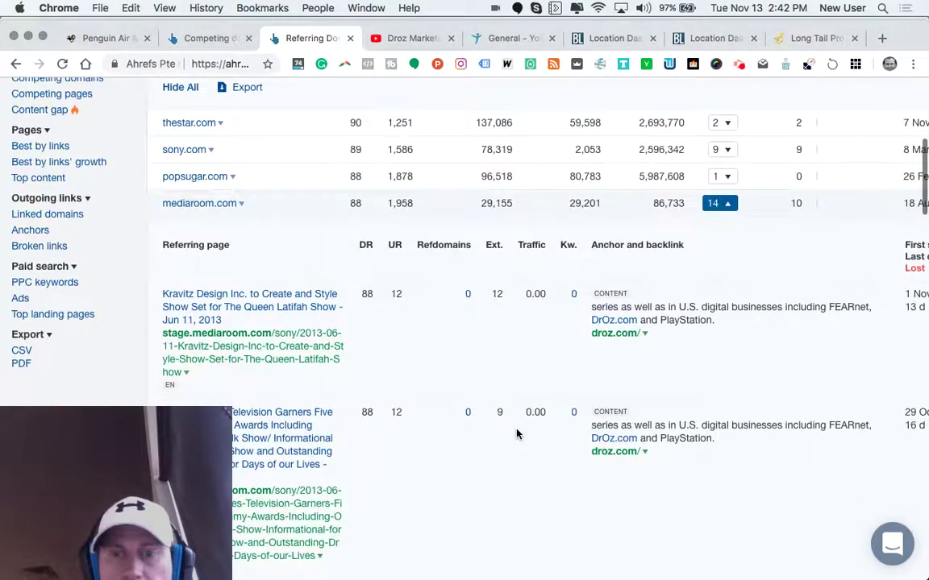
scroll(516, 434, up, 6)
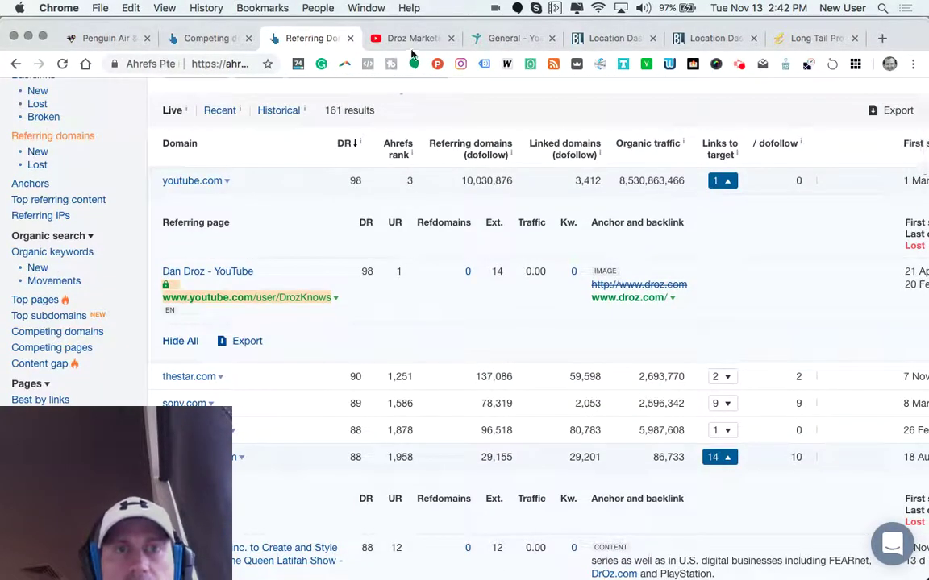
On the Yoast SEO Tools page, dismiss the Premium upgrade box and open the Bulk editor.
click(516, 40)
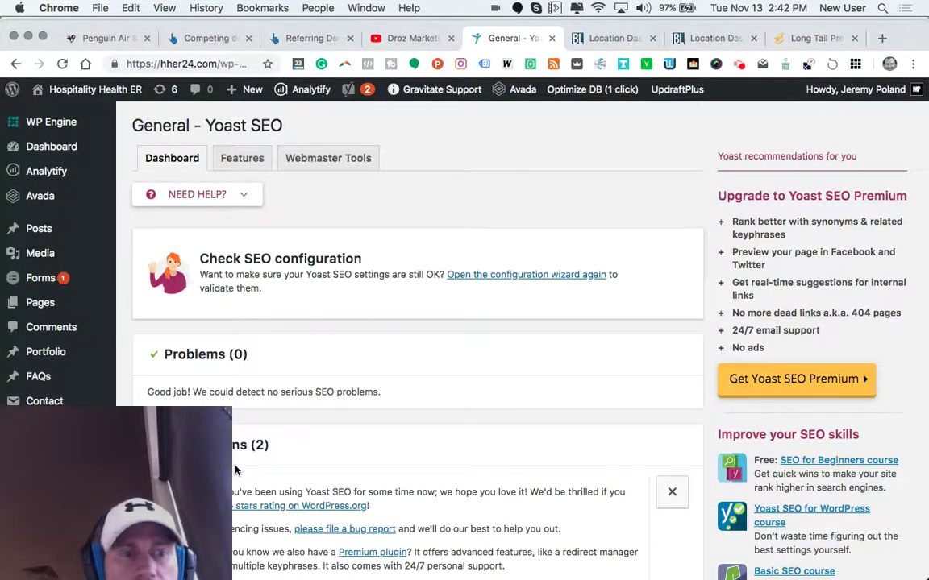
scroll(234, 469, down, 5)
scroll(80, 268, down, 5)
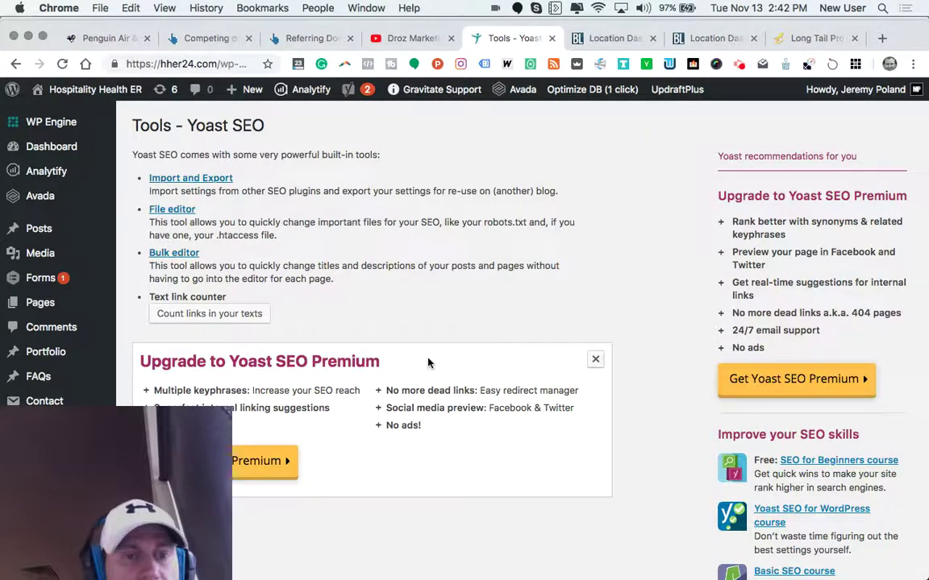
click(595, 359)
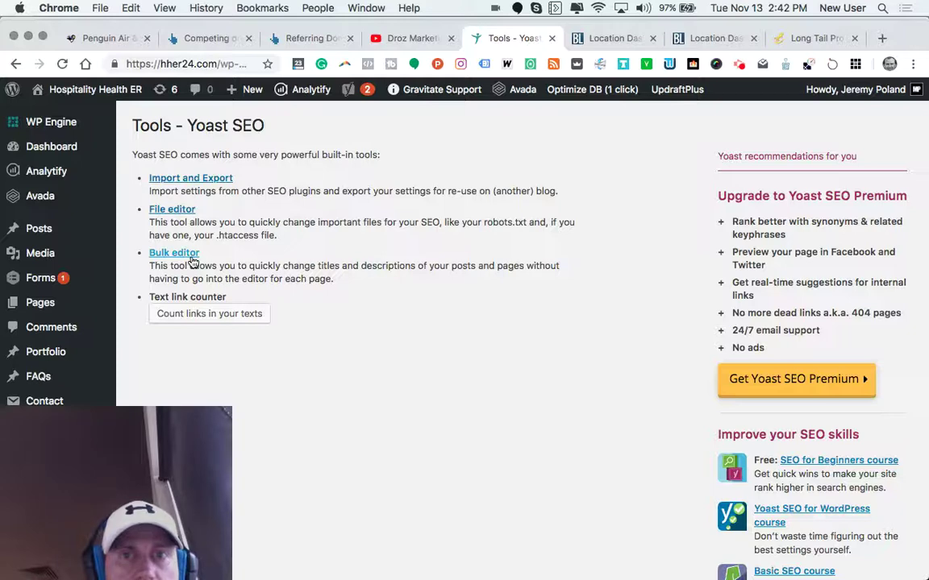
click(193, 254)
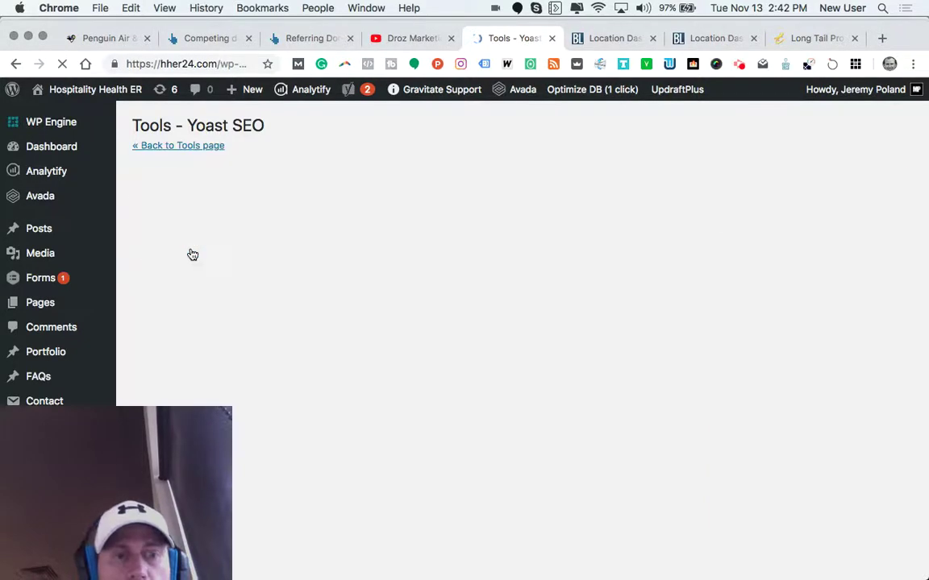
Review the Yoast dashboard's Problems and Notifications sections, then move to BrightLocal's rankings report.
scroll(339, 395, down, 5)
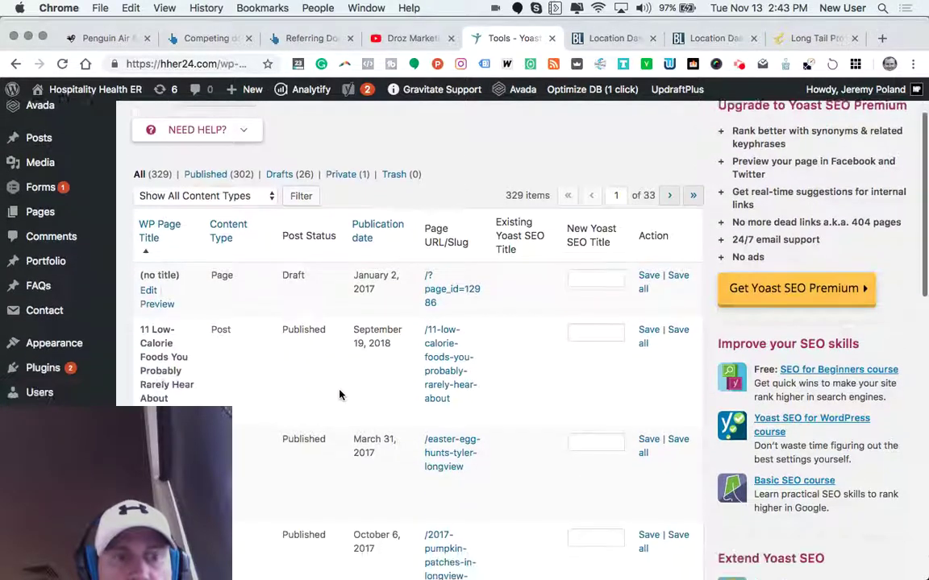
scroll(339, 396, down, 1)
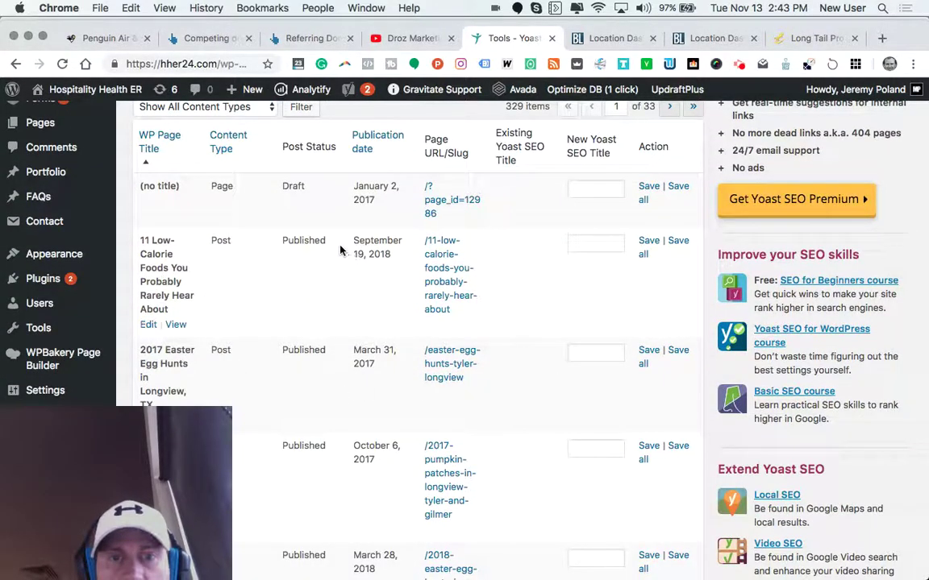
scroll(403, 339, down, 12)
scroll(403, 339, up, 15)
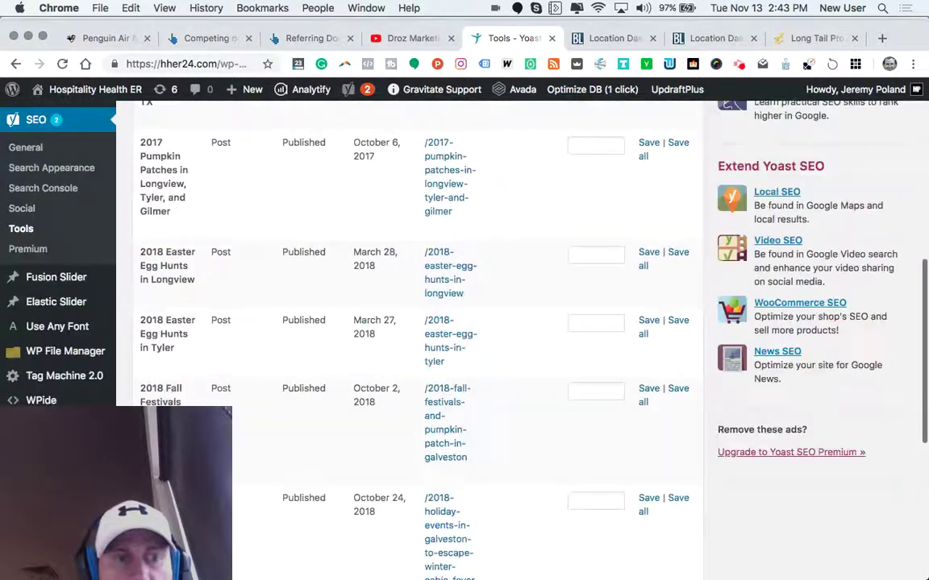
scroll(403, 338, up, 3)
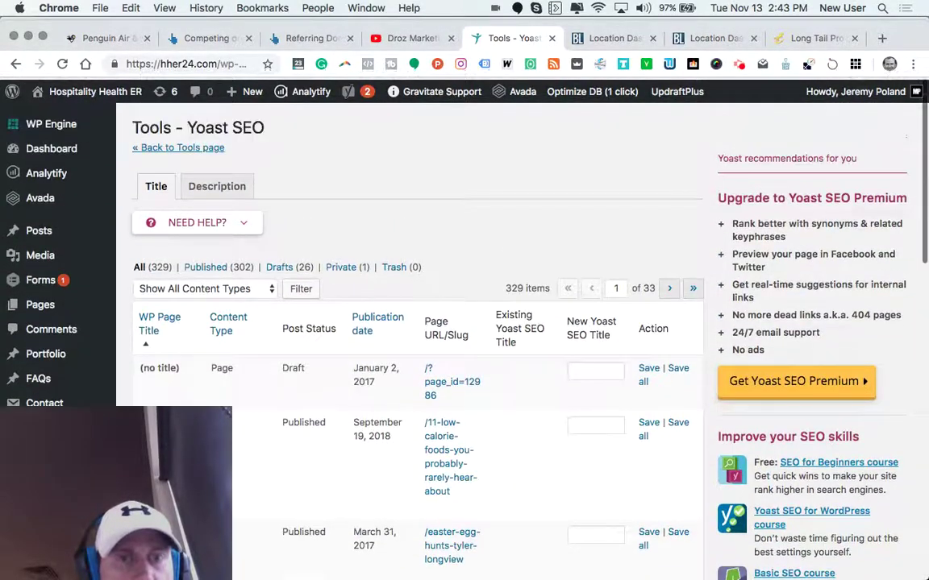
scroll(403, 339, down, 3)
scroll(419, 323, down, 1)
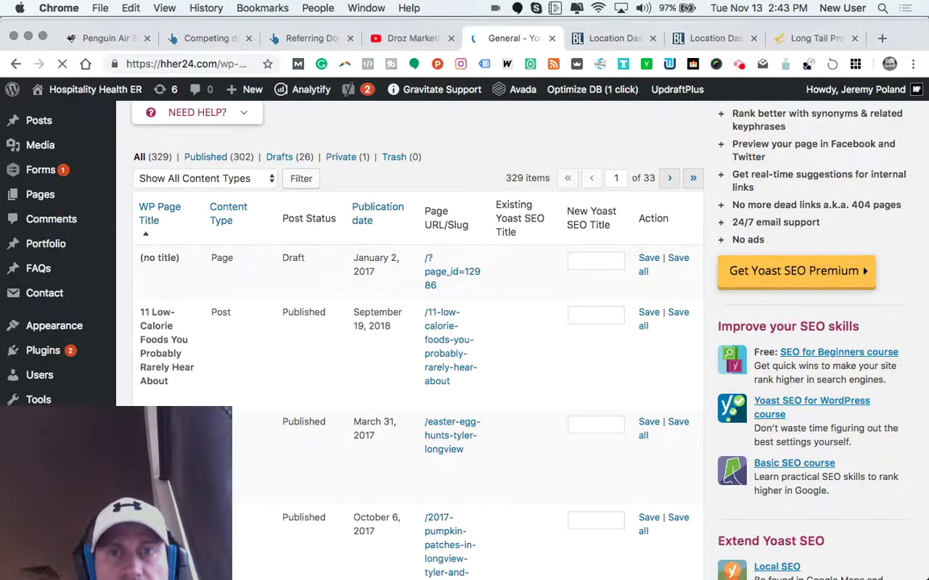
scroll(279, 407, down, 2)
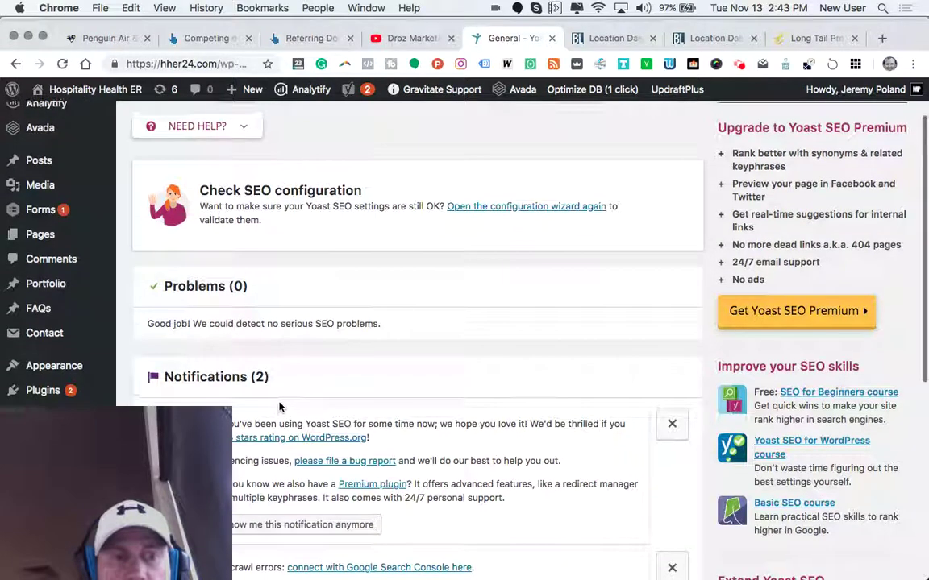
scroll(272, 339, down, 6)
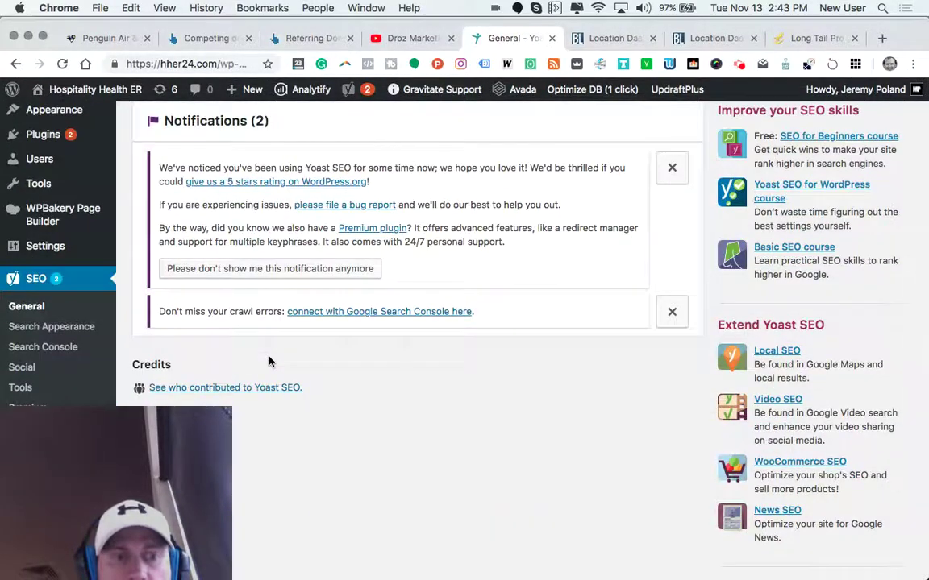
scroll(270, 362, up, 8)
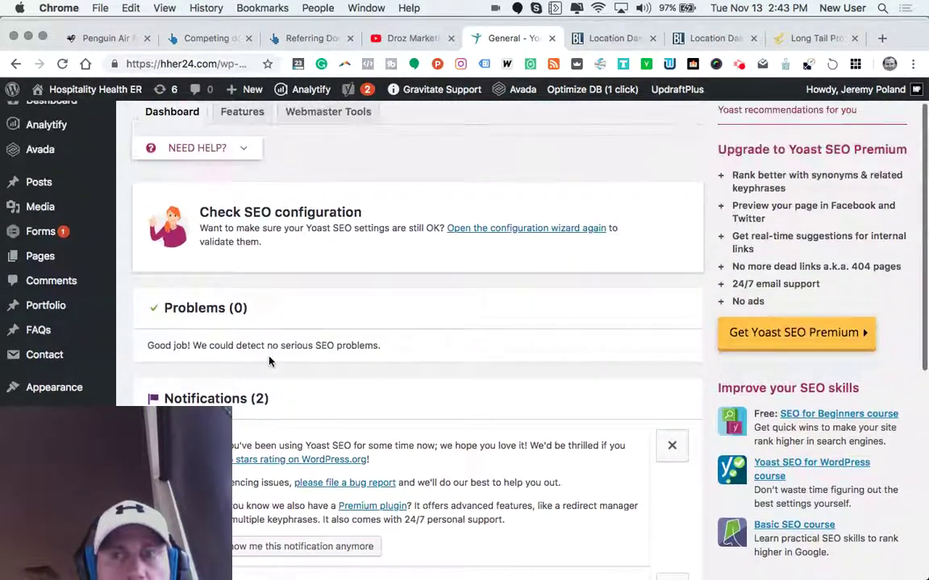
click(602, 38)
Scroll past the Rankings by Position chart to the Rankings Table and select 'after hours clinic near me'.
scroll(441, 314, down, 4)
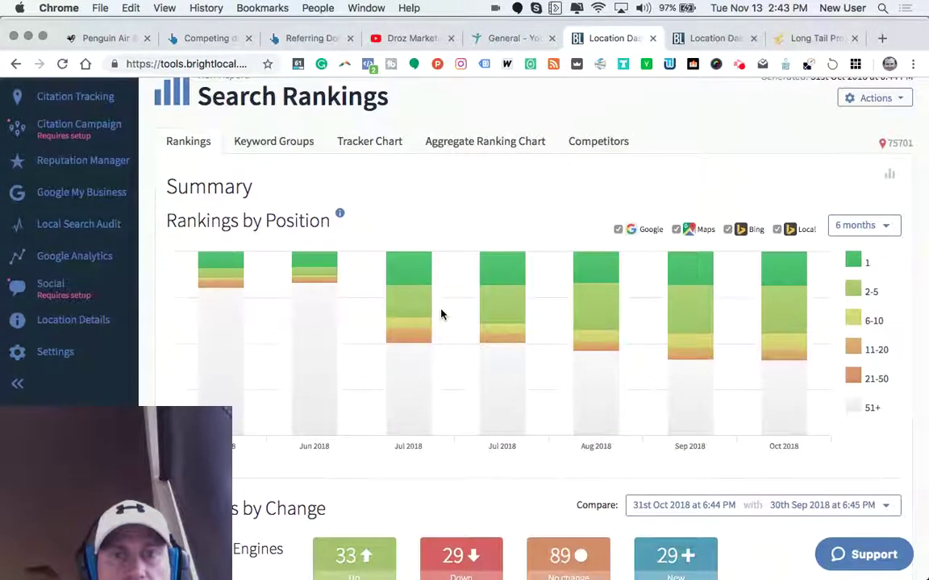
scroll(441, 314, down, 2)
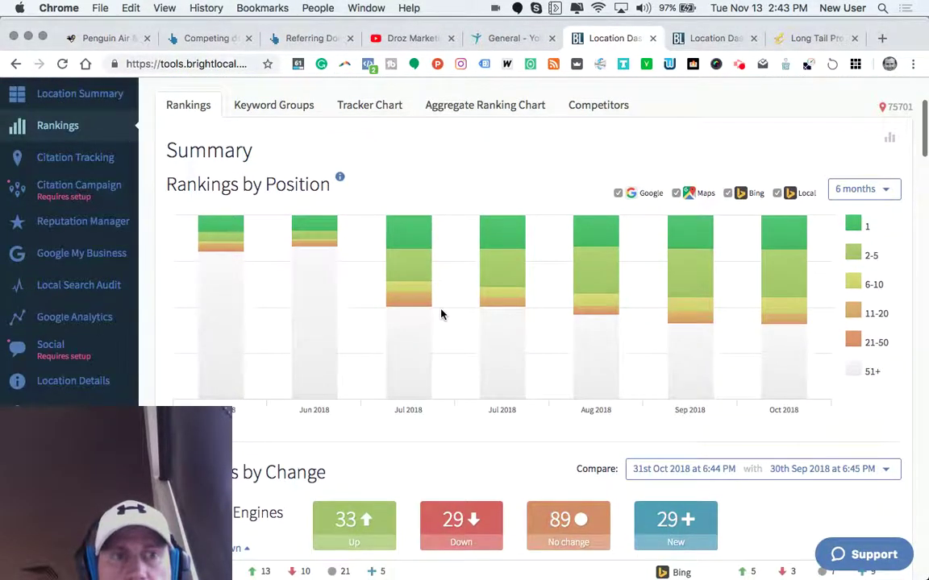
scroll(441, 314, down, 1)
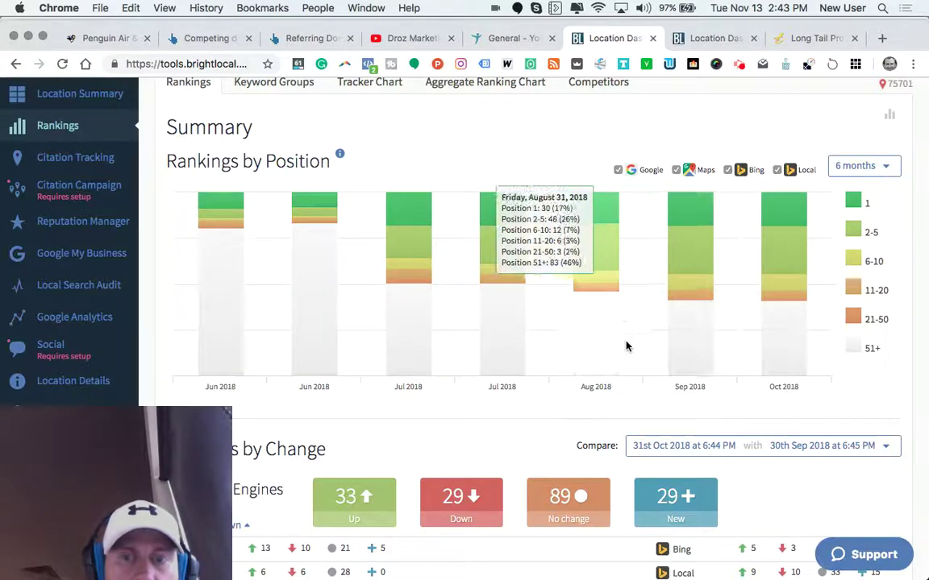
scroll(626, 346, down, 5)
scroll(626, 347, down, 10)
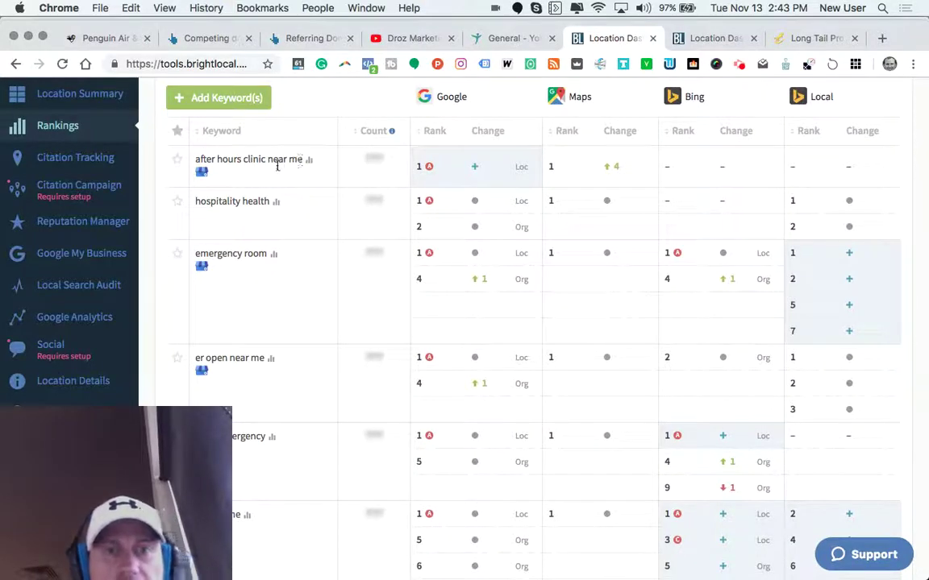
triple_click(215, 165)
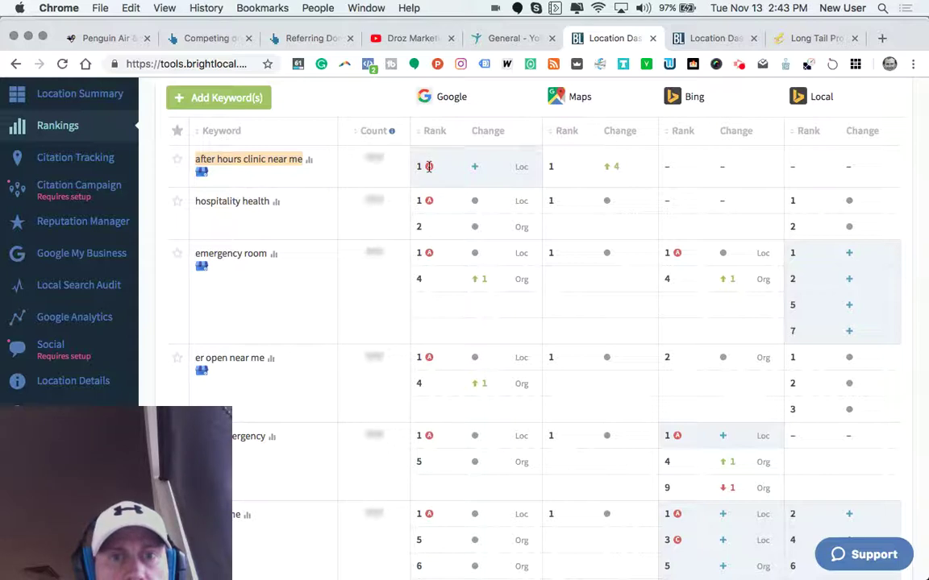
scroll(429, 166, up, 1)
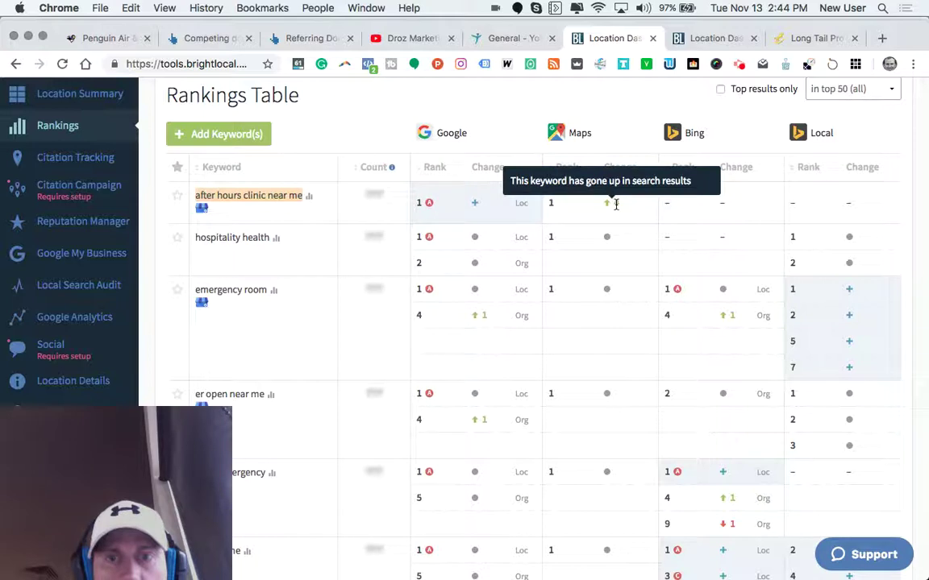
click(549, 205)
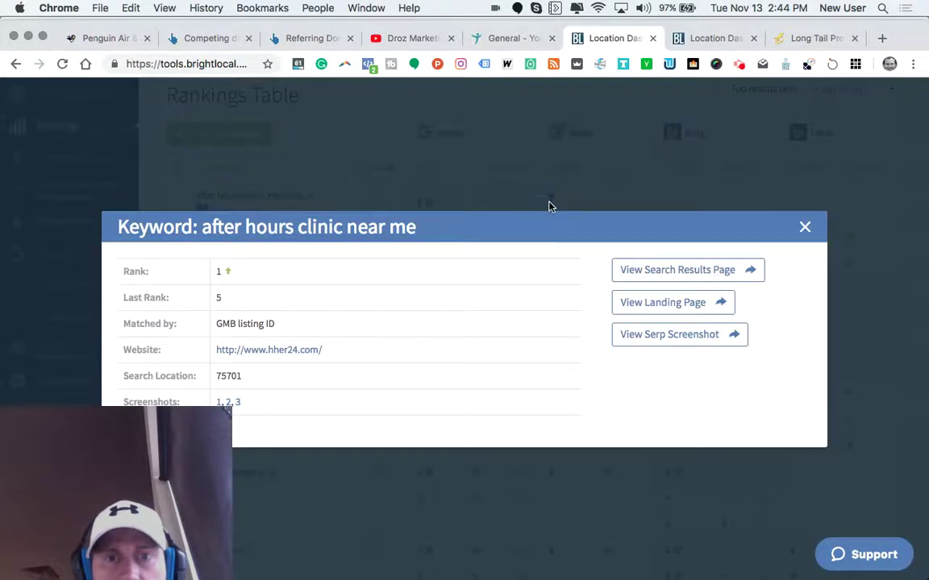
click(654, 271)
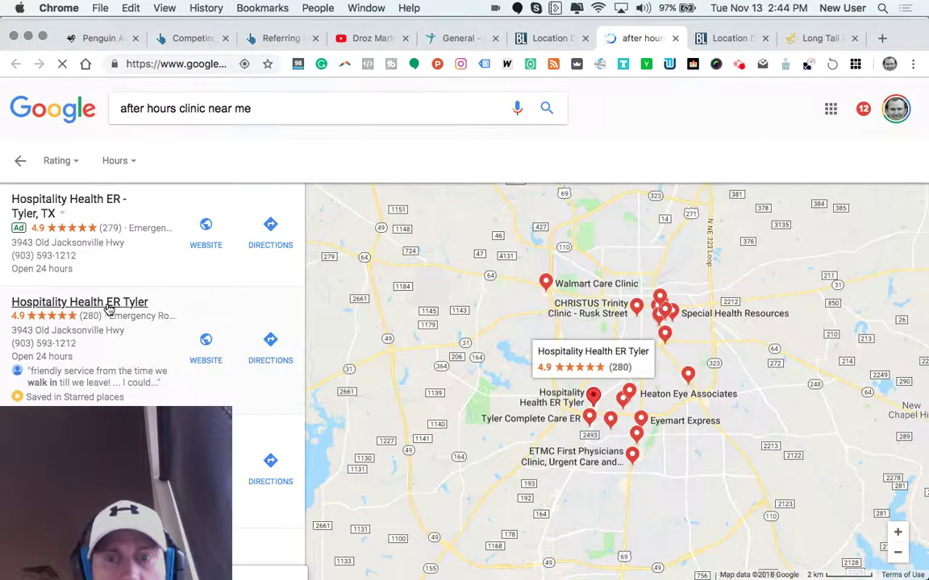
click(542, 40)
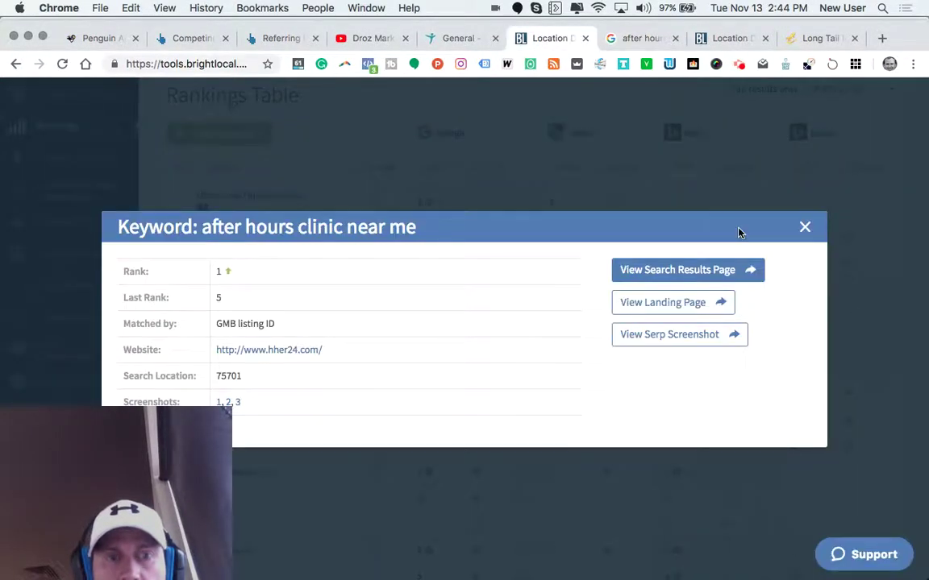
click(806, 229)
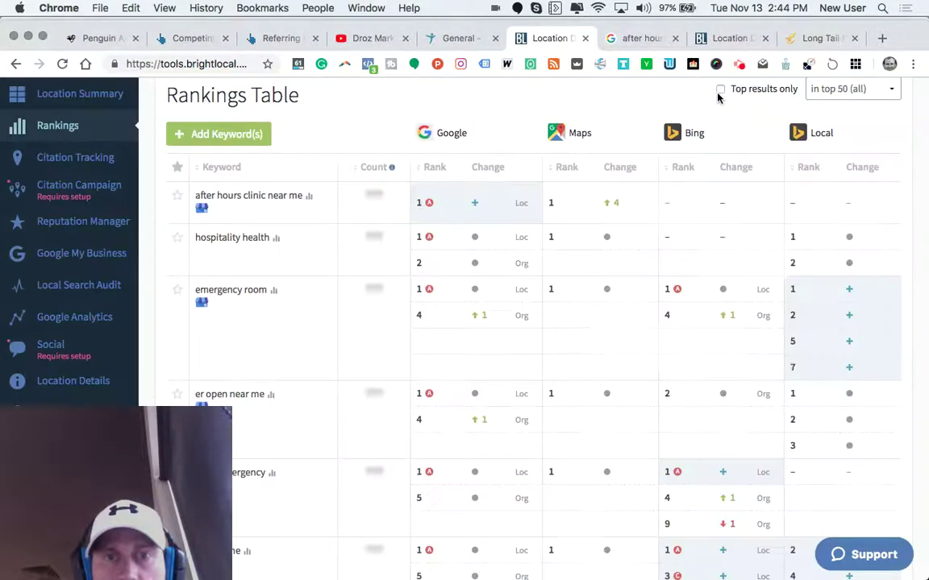
scroll(517, 281, down, 5)
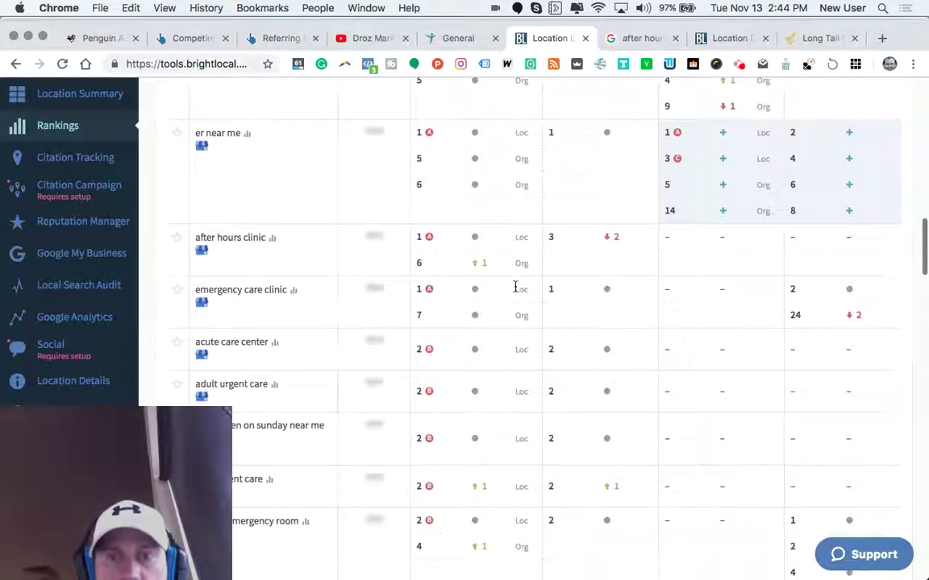
scroll(516, 286, up, 5)
scroll(516, 286, up, 5)
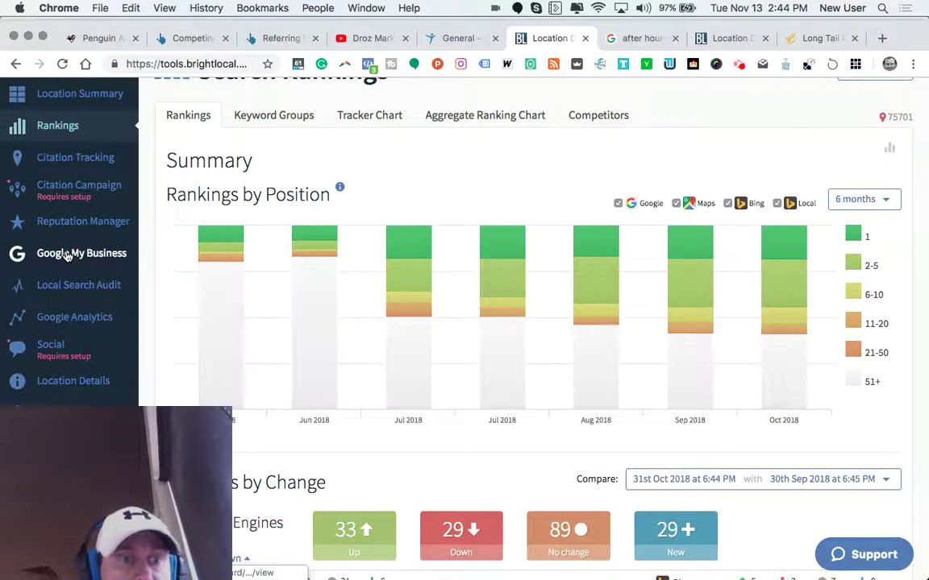
click(637, 38)
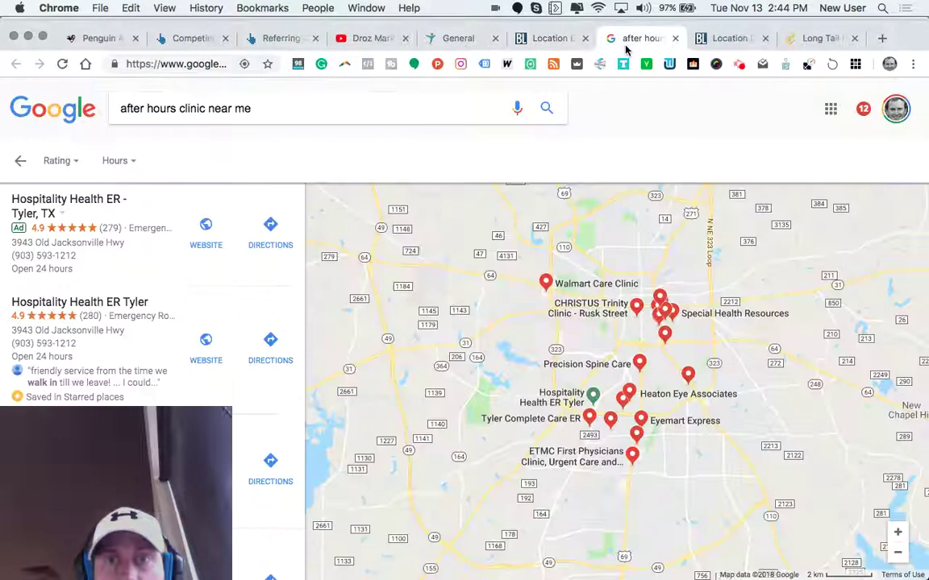
click(675, 39)
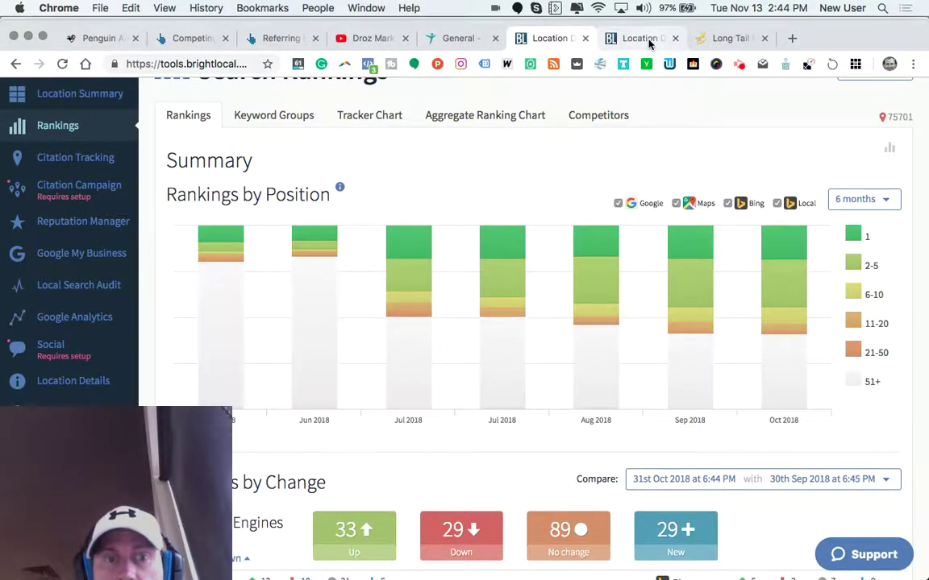
click(641, 38)
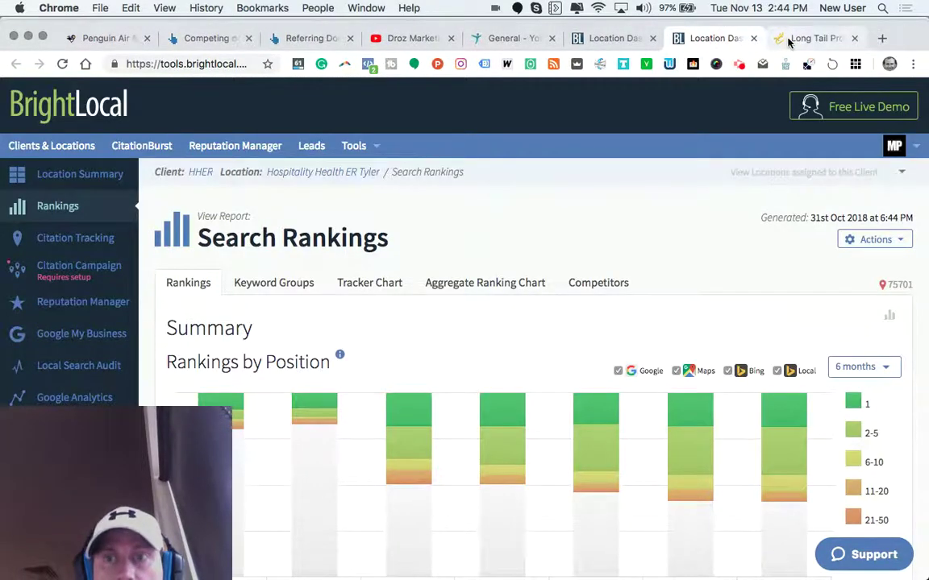
Switch to Long Tail Pro's keyword research results for the project.
click(789, 40)
scroll(477, 401, up, 2)
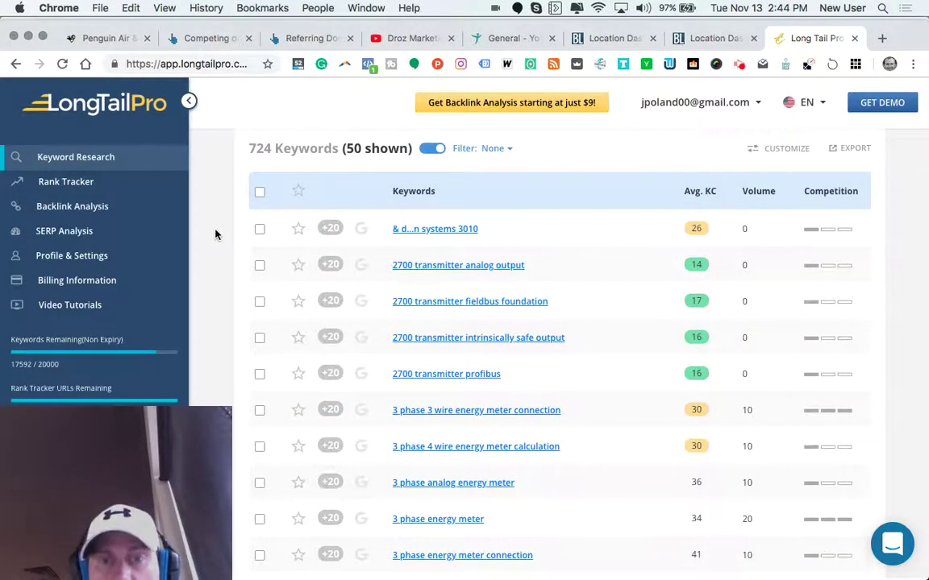
scroll(217, 258, down, 1)
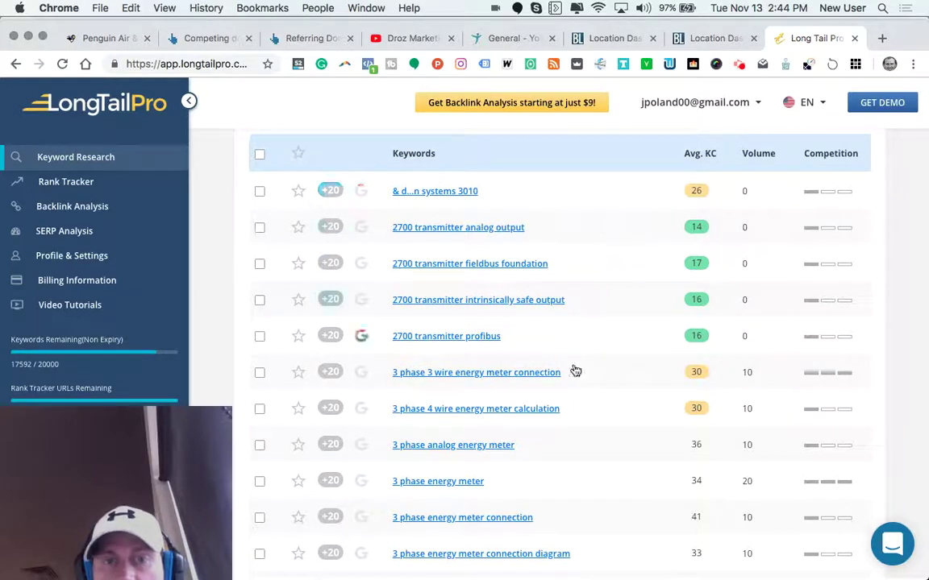
scroll(575, 371, down, 7)
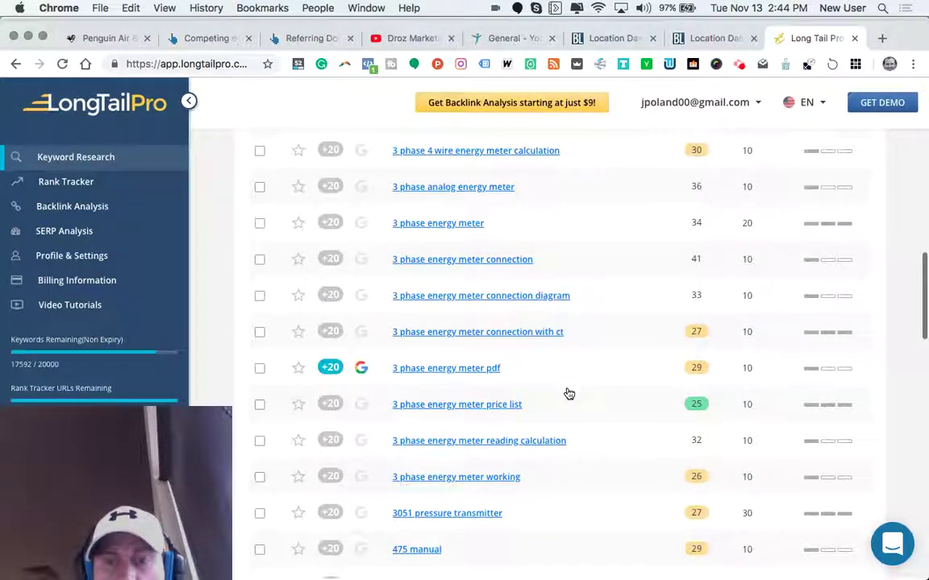
scroll(568, 393, down, 15)
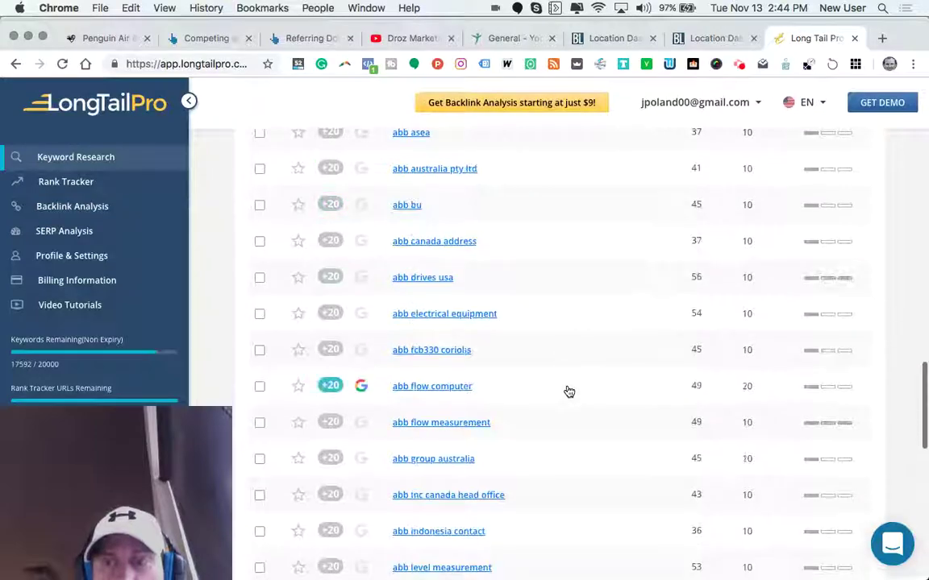
scroll(569, 392, down, 12)
scroll(568, 392, up, 6)
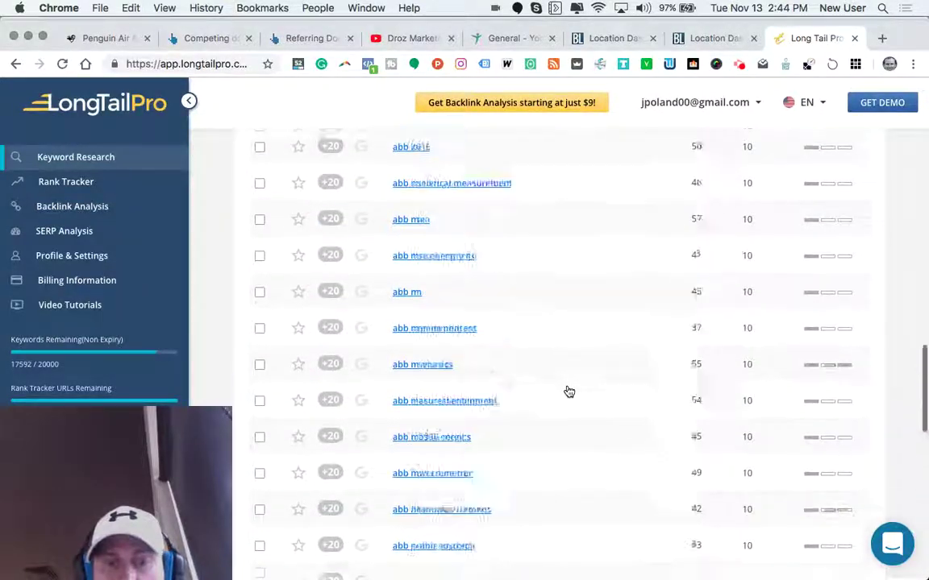
scroll(569, 392, up, 15)
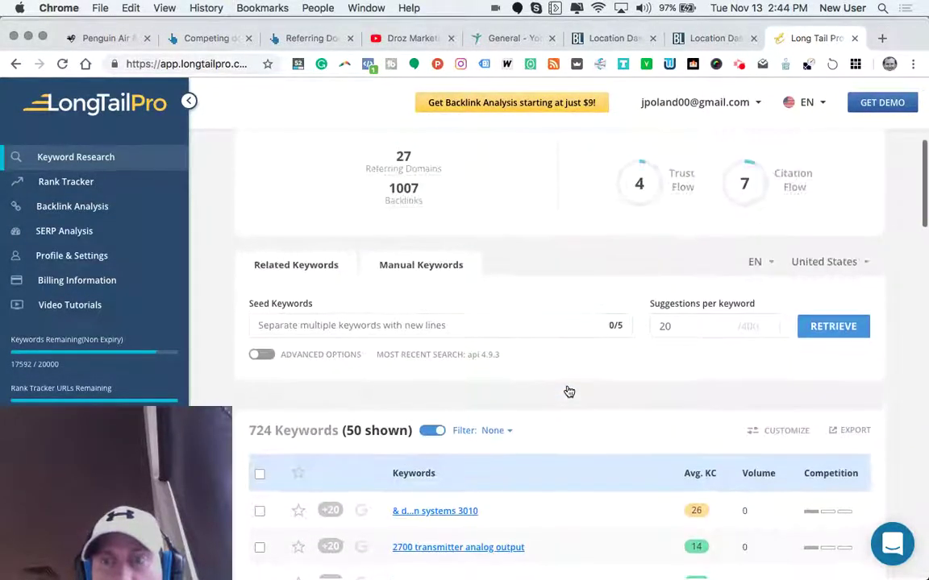
Scroll further through the results, such as '3 phase energy meter price list' scored 25.
scroll(569, 392, down, 8)
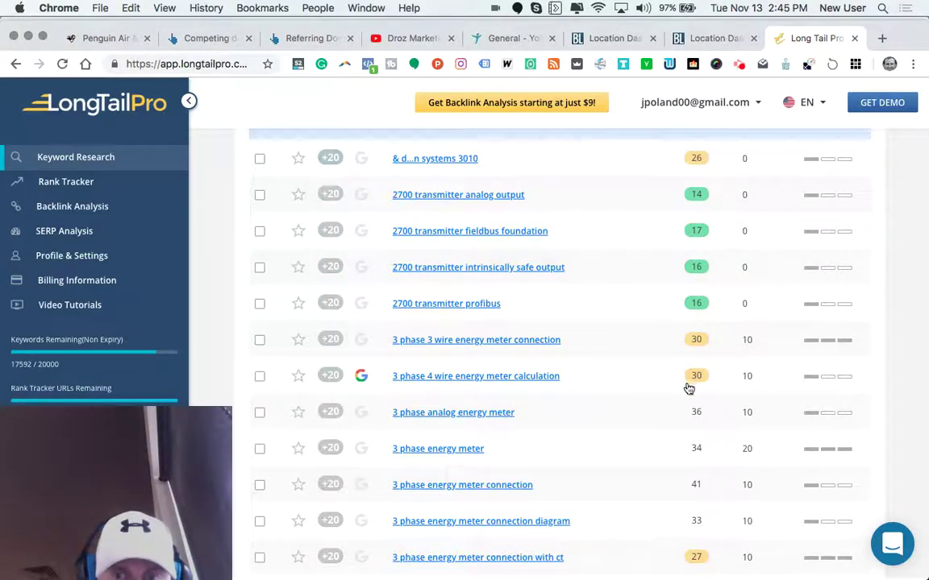
scroll(676, 396, down, 3)
scroll(676, 395, down, 1)
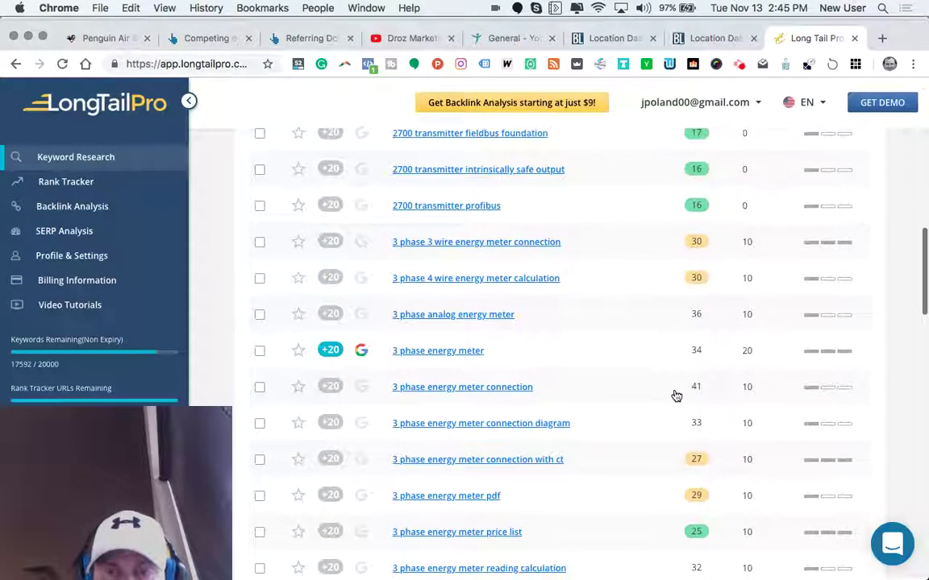
scroll(676, 396, down, 2)
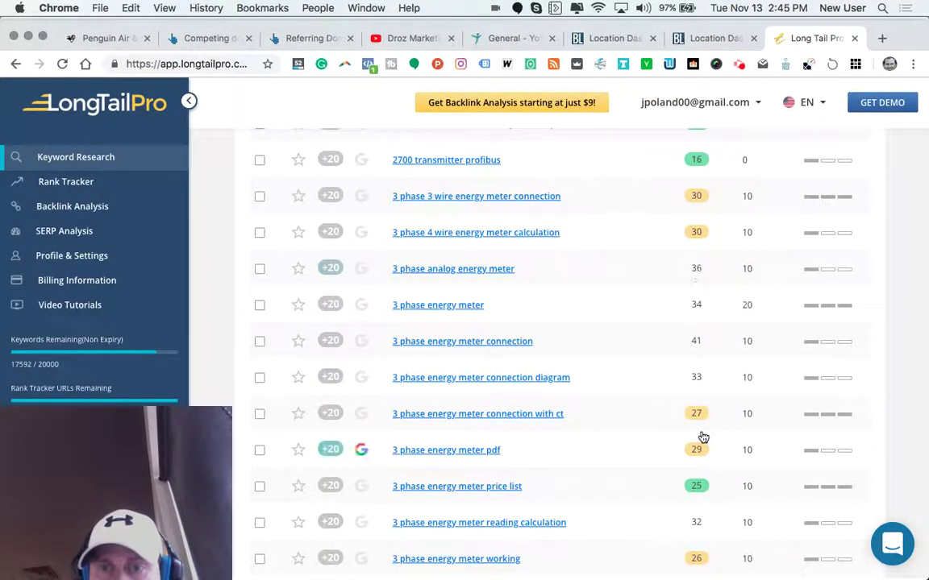
scroll(689, 356, down, 10)
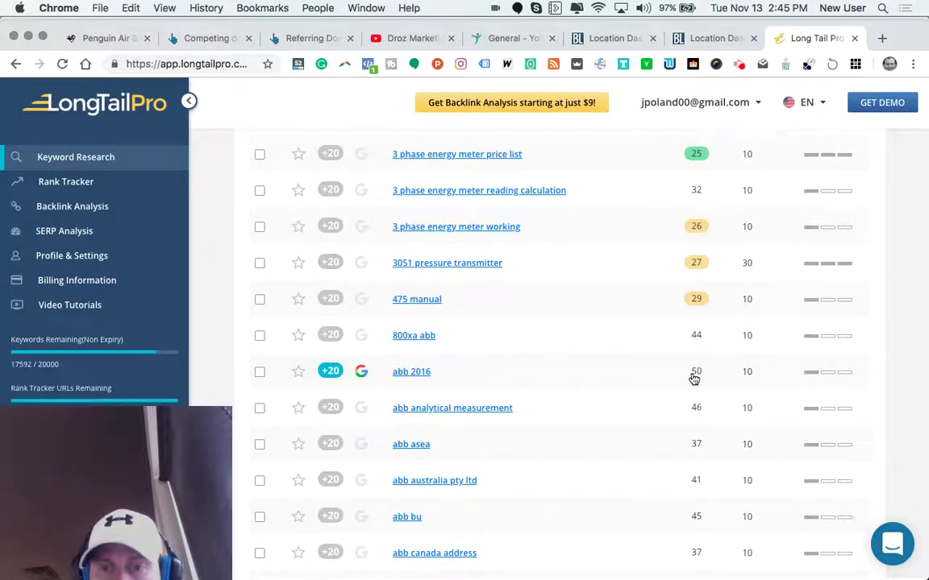
key(alt+p)
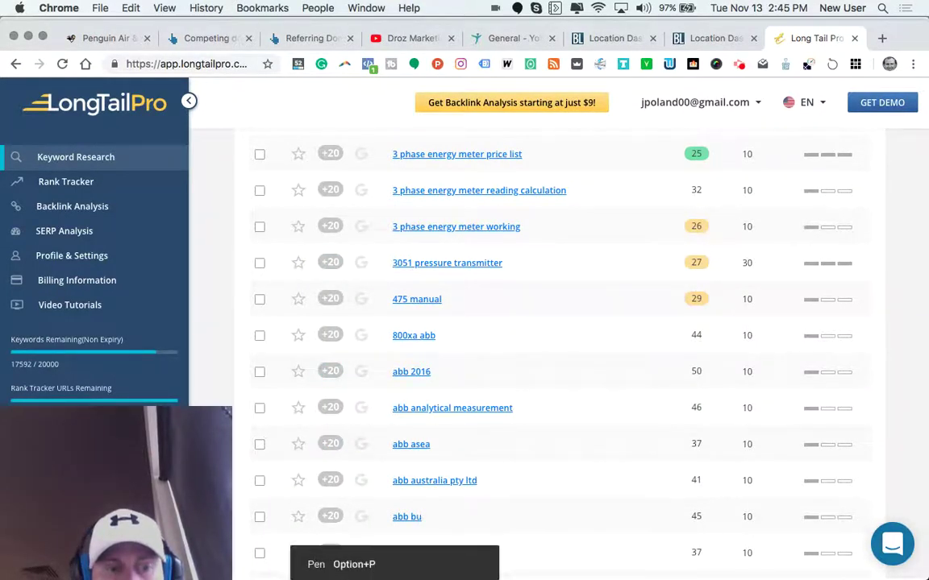
key(alt+h)
Scroll down through the 50-keyword table to its footer.
key(alt+f)
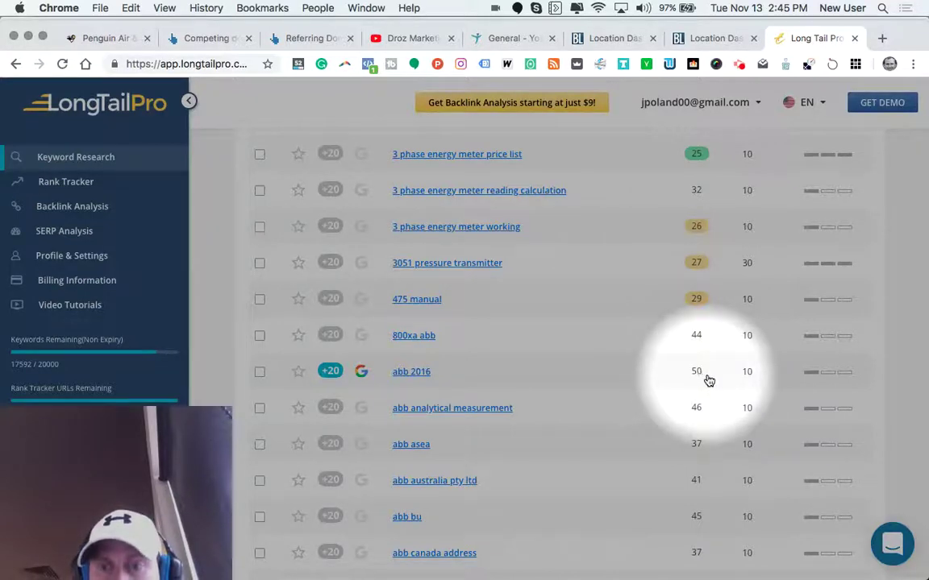
scroll(753, 385, up, 5)
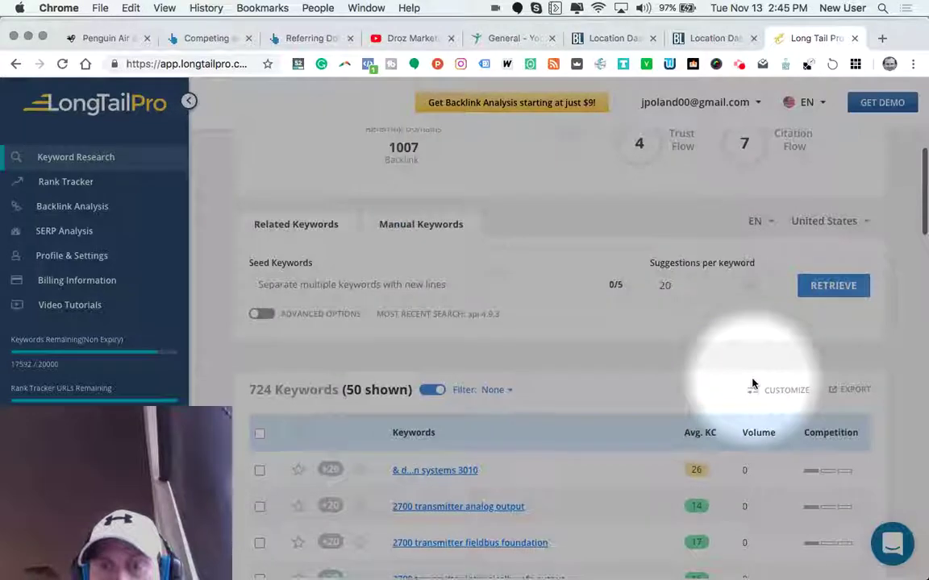
scroll(753, 386, down, 3)
scroll(753, 386, down, 5)
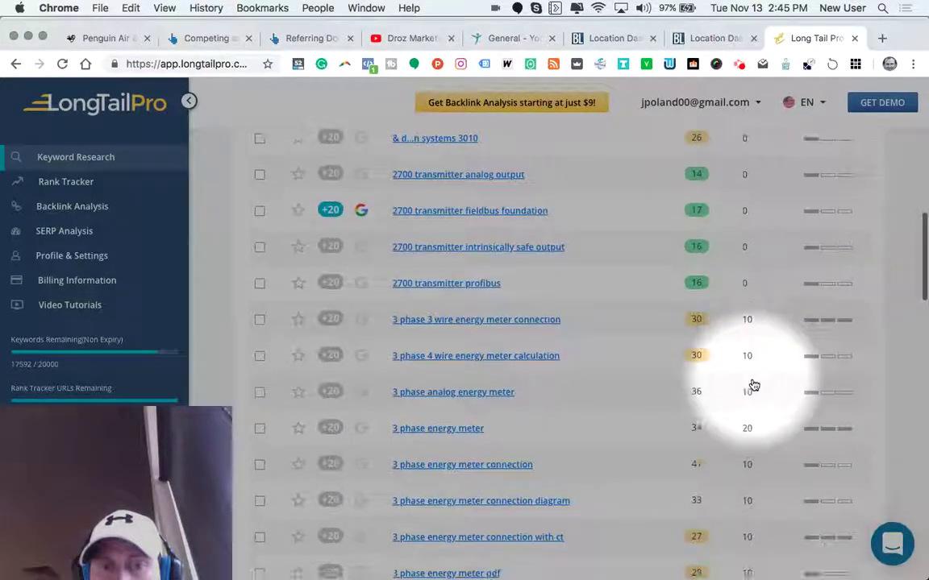
scroll(754, 385, down, 4)
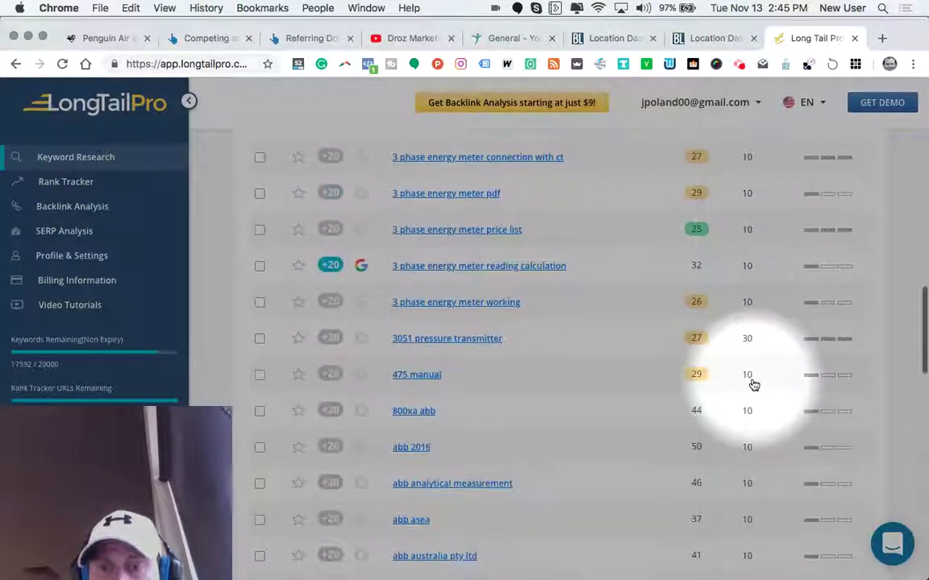
scroll(754, 385, down, 3)
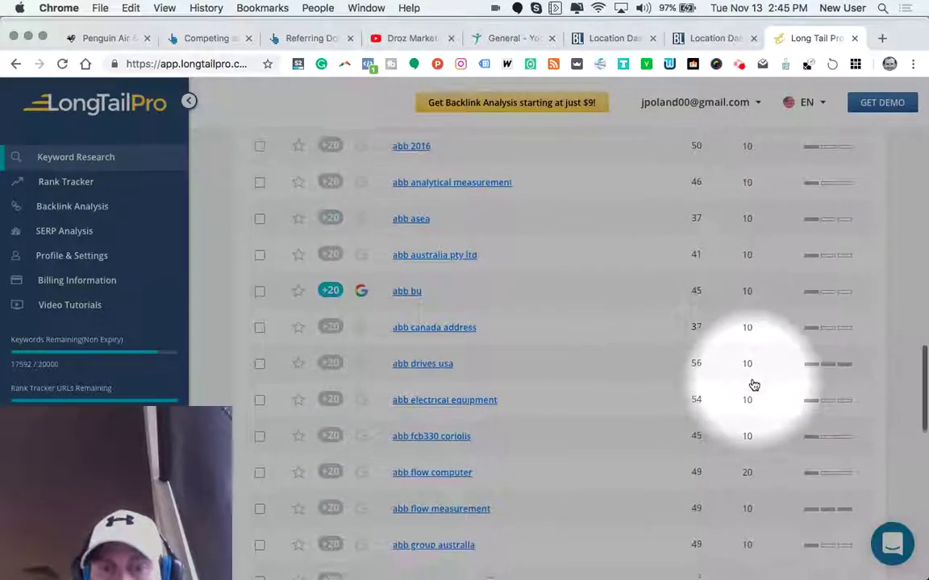
scroll(754, 385, down, 9)
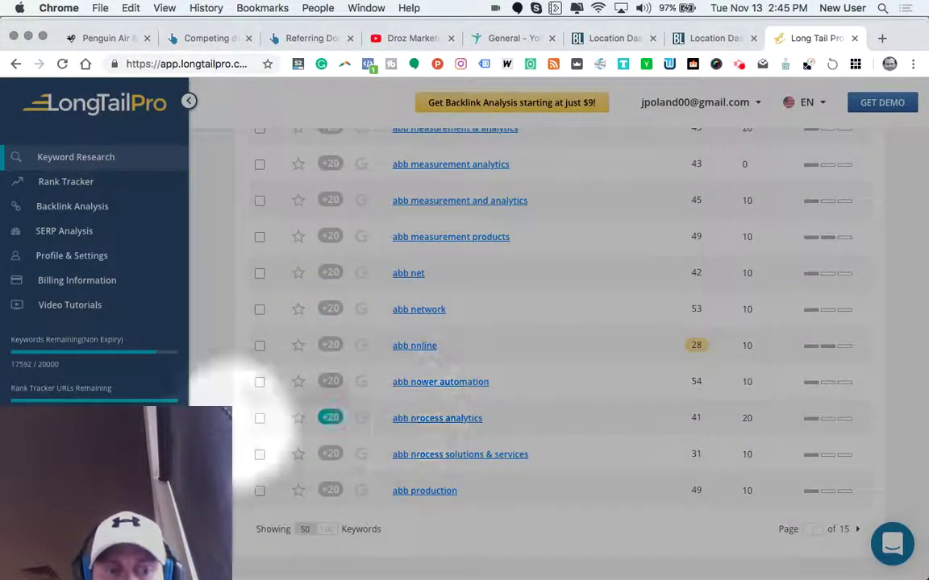
Back at the top of the table, sort the keyword list by the Volume column.
key(alt+m)
key(alt+h)
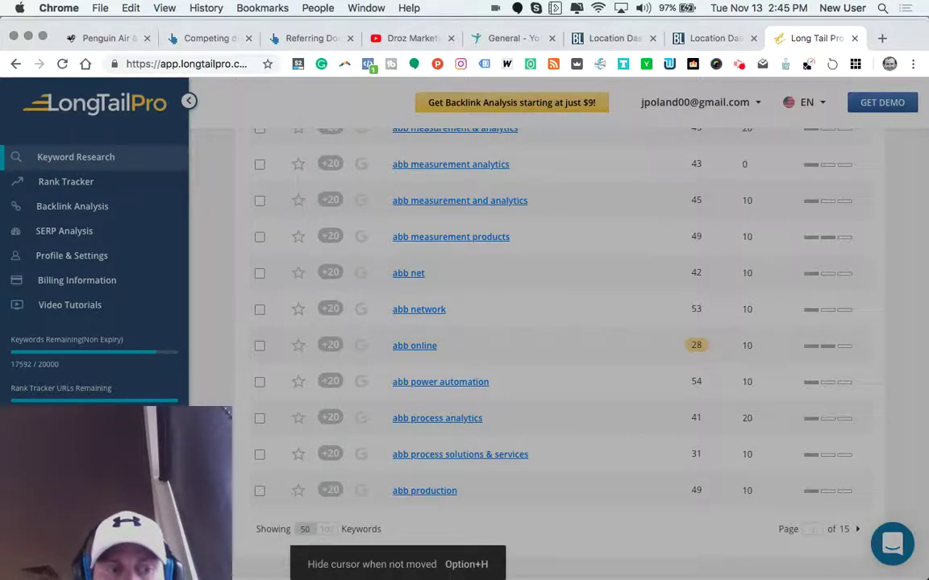
key(alt+k)
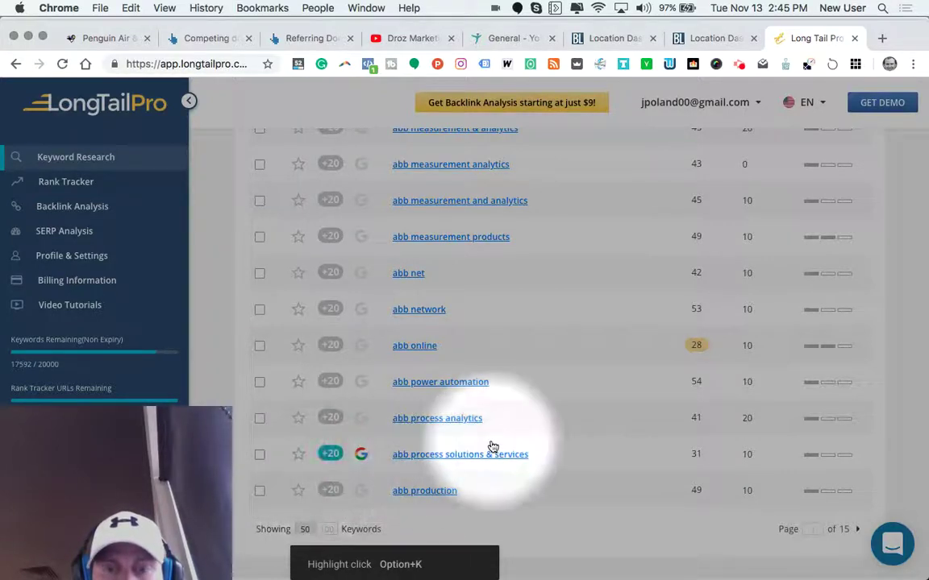
key(alt+f)
key(alt+f)
key(alt+h)
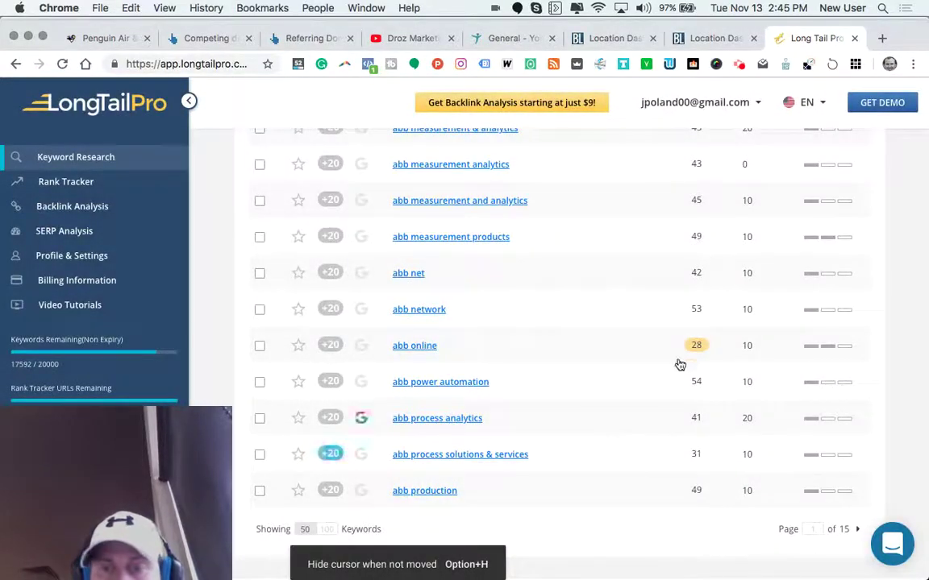
scroll(678, 365, up, 10)
scroll(694, 329, down, 3)
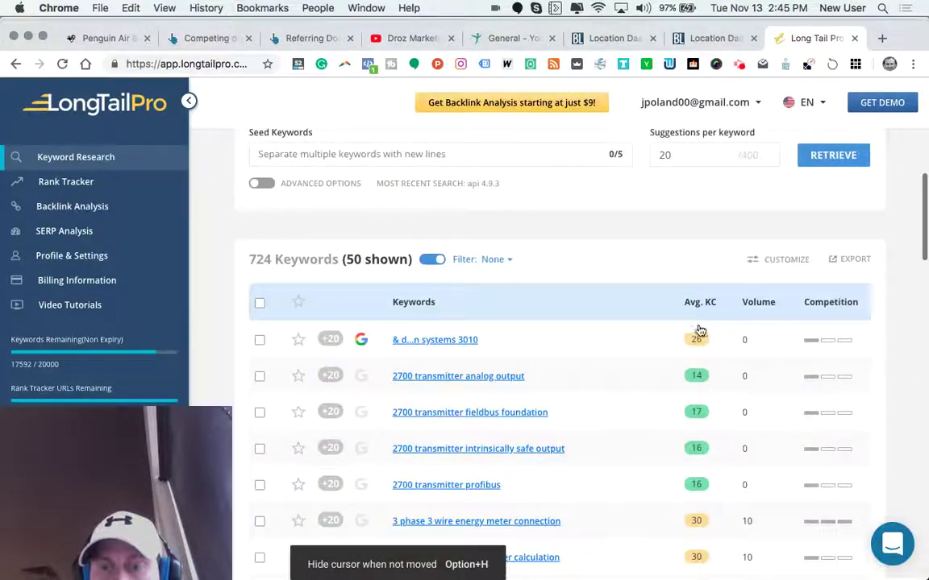
click(754, 305)
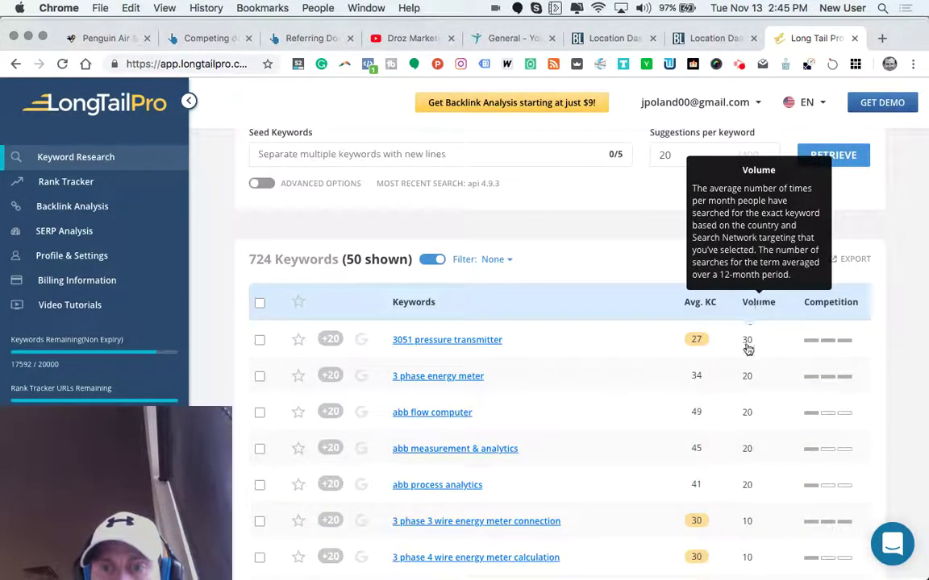
Scroll through the keywords ranked from highest search volume down.
scroll(752, 405, down, 3)
scroll(752, 405, up, 2)
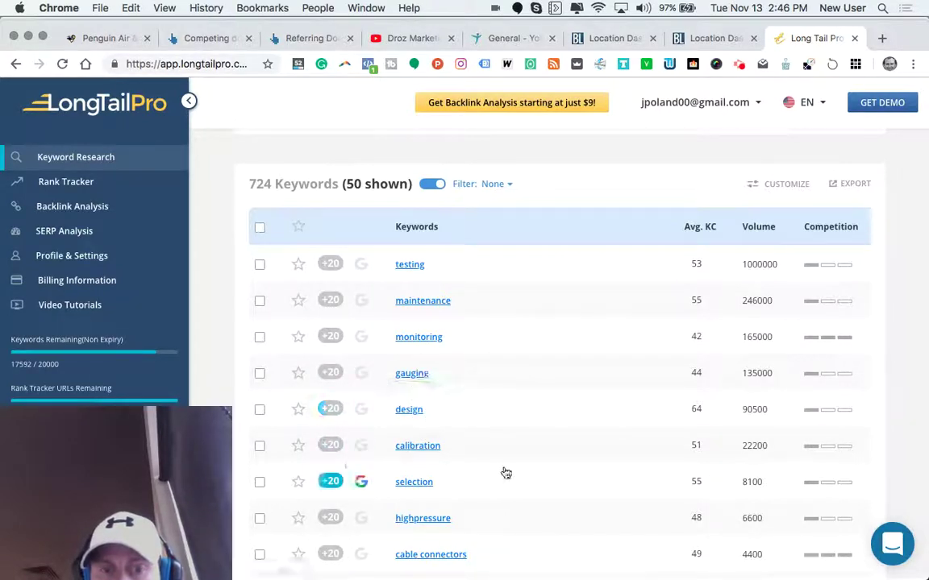
scroll(505, 473, down, 3)
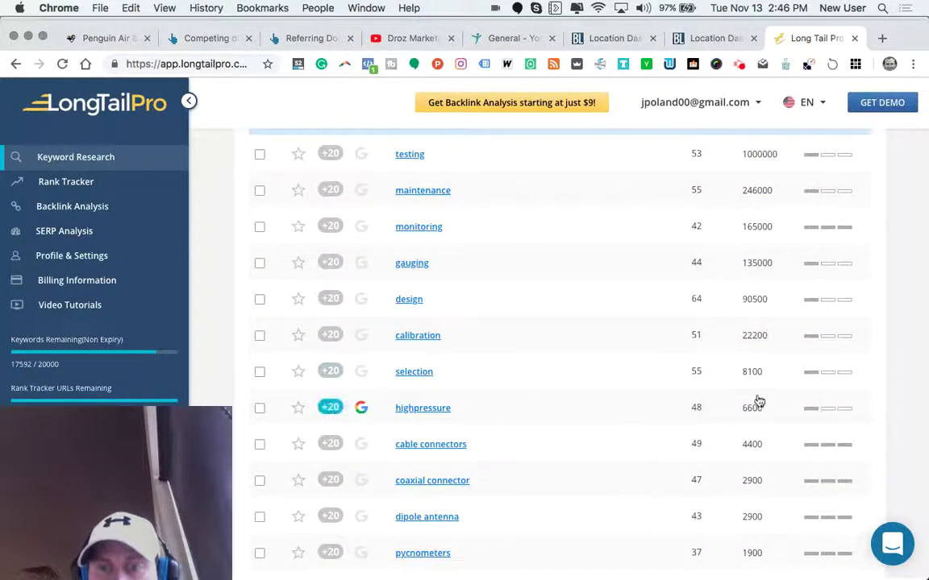
scroll(745, 400, down, 7)
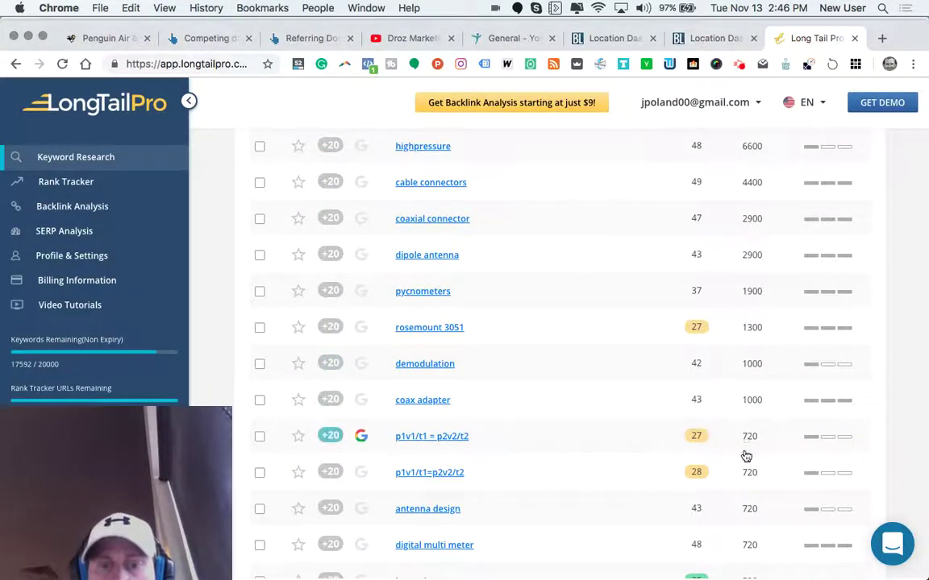
scroll(741, 454, down, 5)
scroll(741, 454, down, 2)
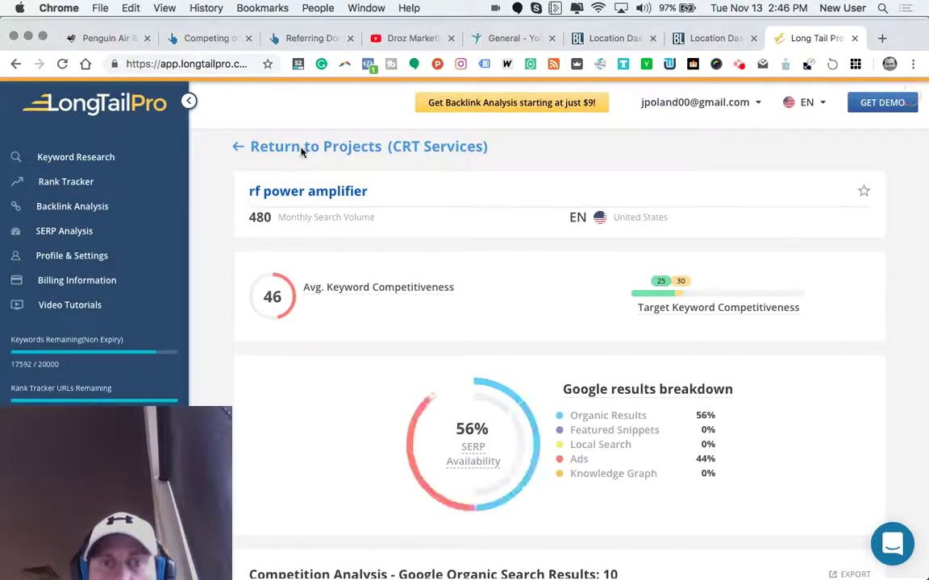
Return to the CRT Services project, then move through the Ahrefs tabs toward Penguin Air.
click(238, 146)
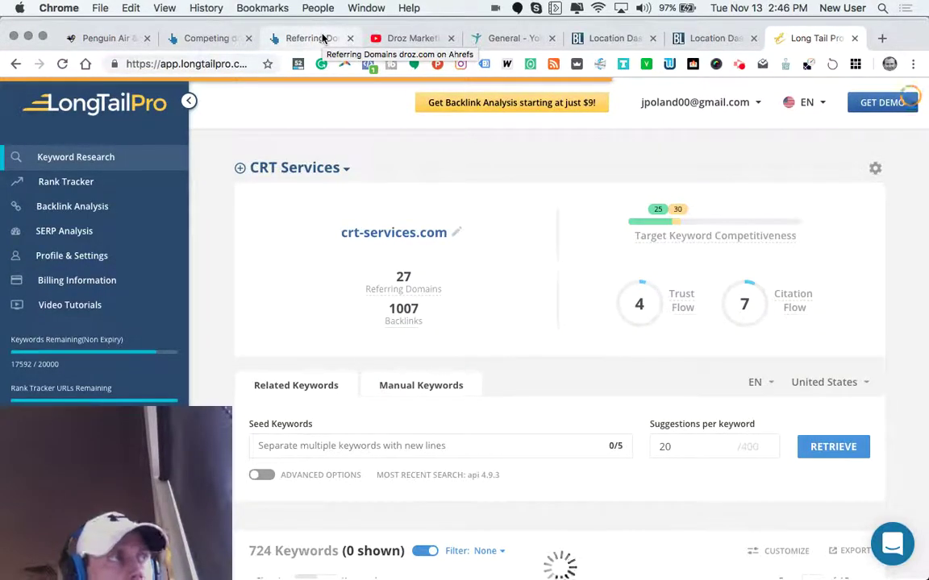
click(312, 39)
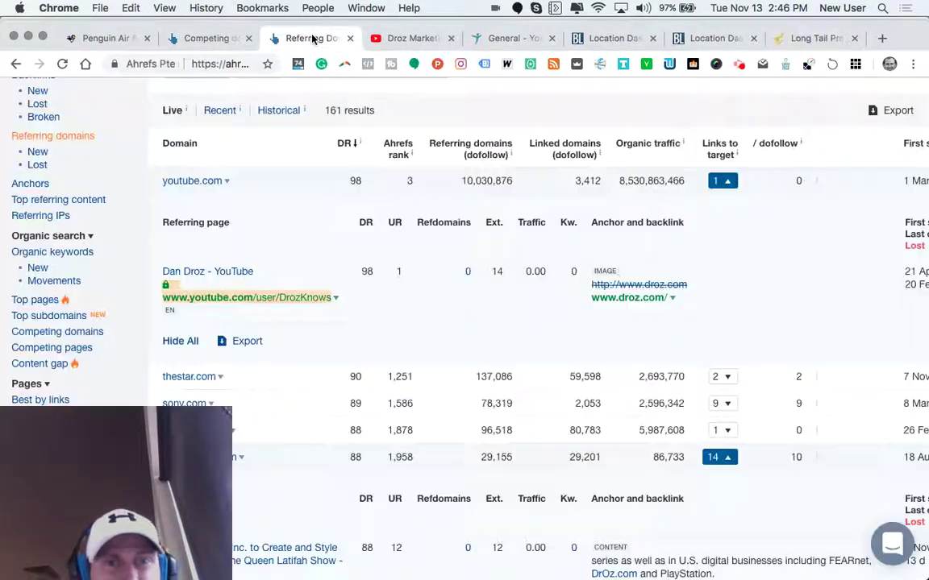
click(208, 41)
Glance over the Penguin Air website, then return to the Long Tail Pro keyword page.
click(121, 39)
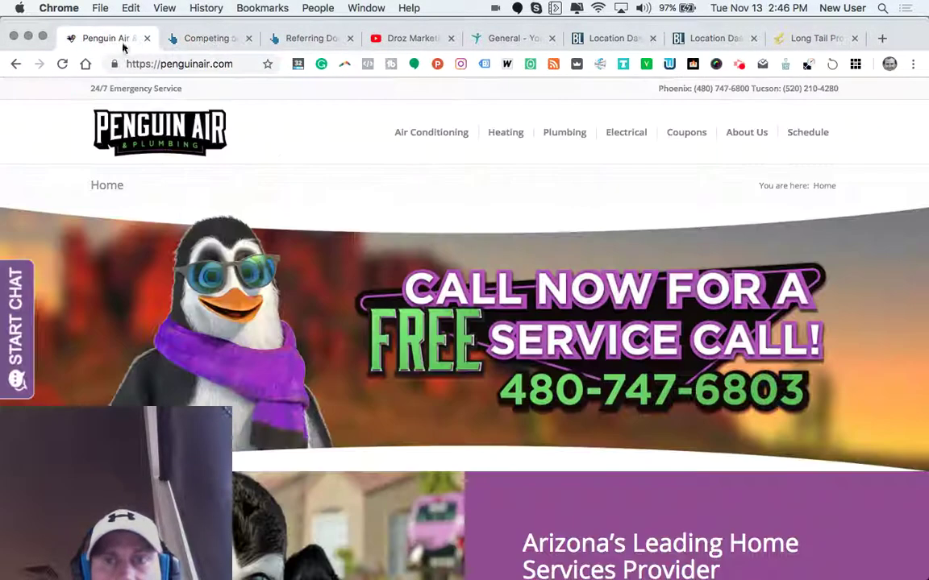
scroll(614, 340, down, 10)
scroll(597, 306, up, 10)
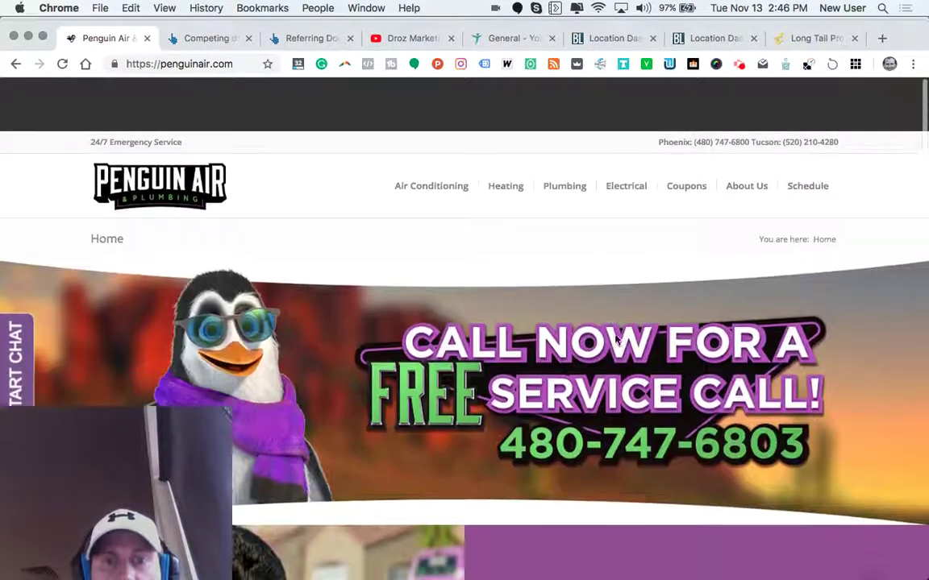
click(798, 38)
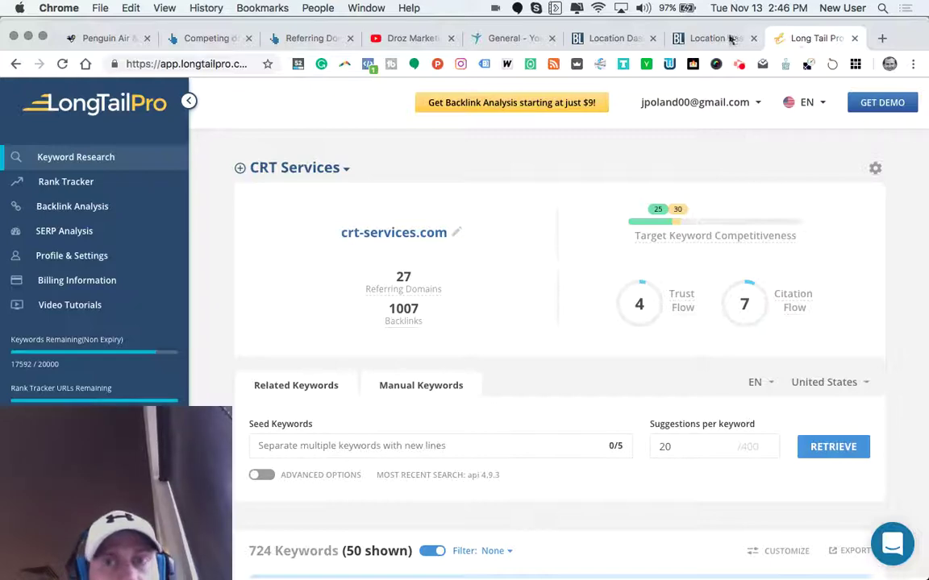
Cycle through BrightLocal, Yoast, YouTube and Ahrefs pages, ending on Long Tail Pro's CRT Services project.
click(636, 37)
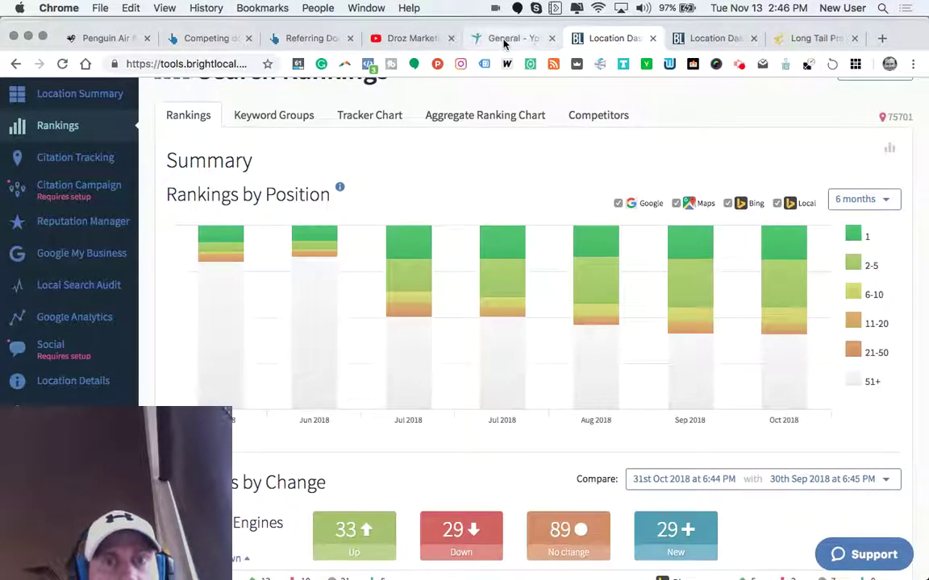
click(504, 40)
click(387, 39)
click(292, 41)
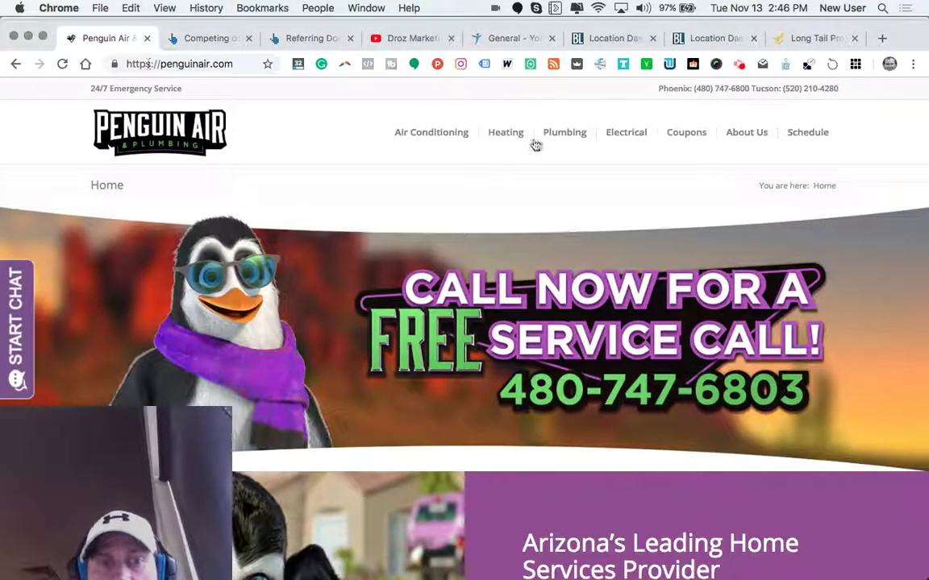
click(800, 39)
click(715, 38)
click(609, 38)
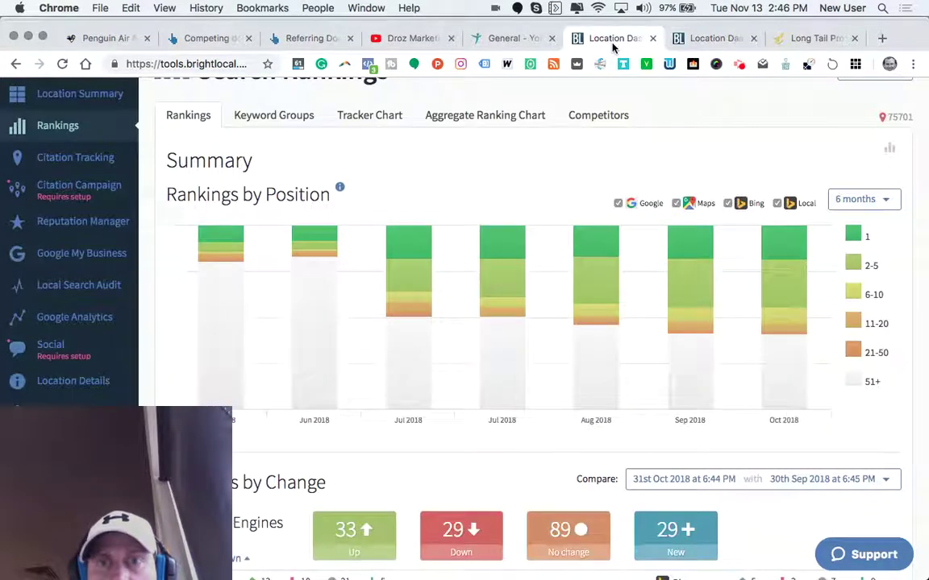
click(812, 39)
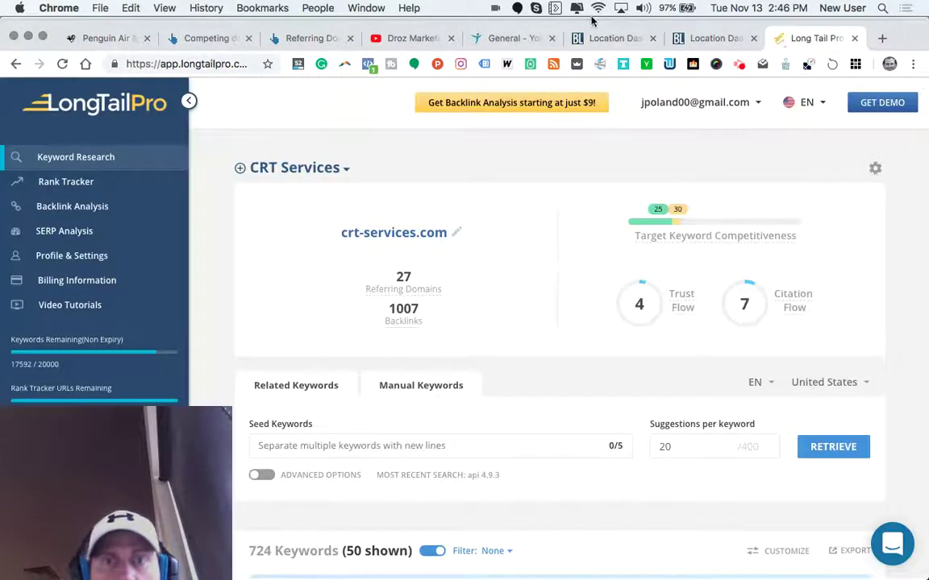